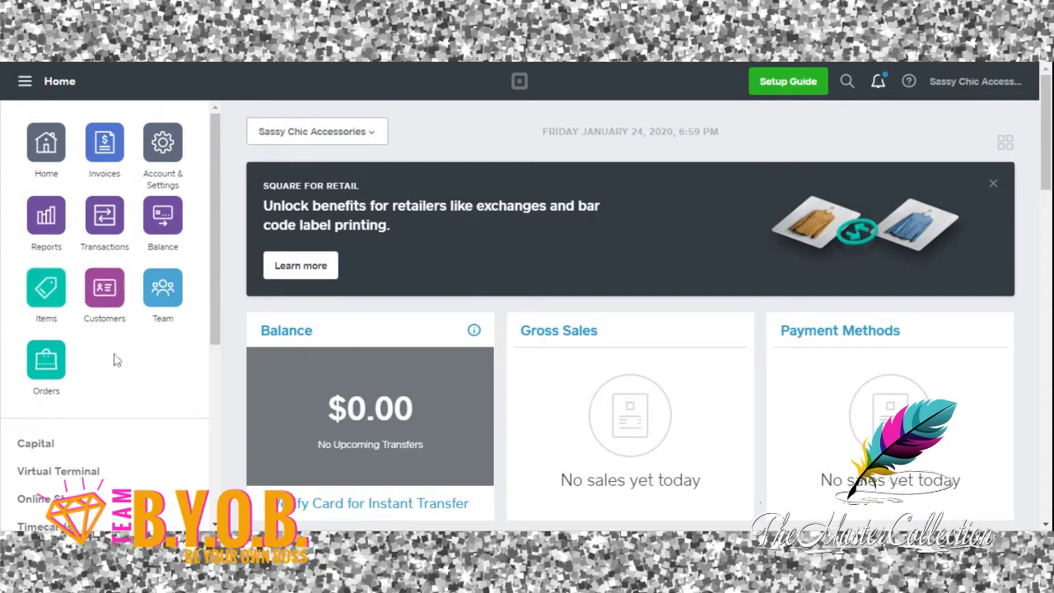
# Open the item categories and examine the form for creating a category, closing it without saving.
pyautogui.click(51, 297)
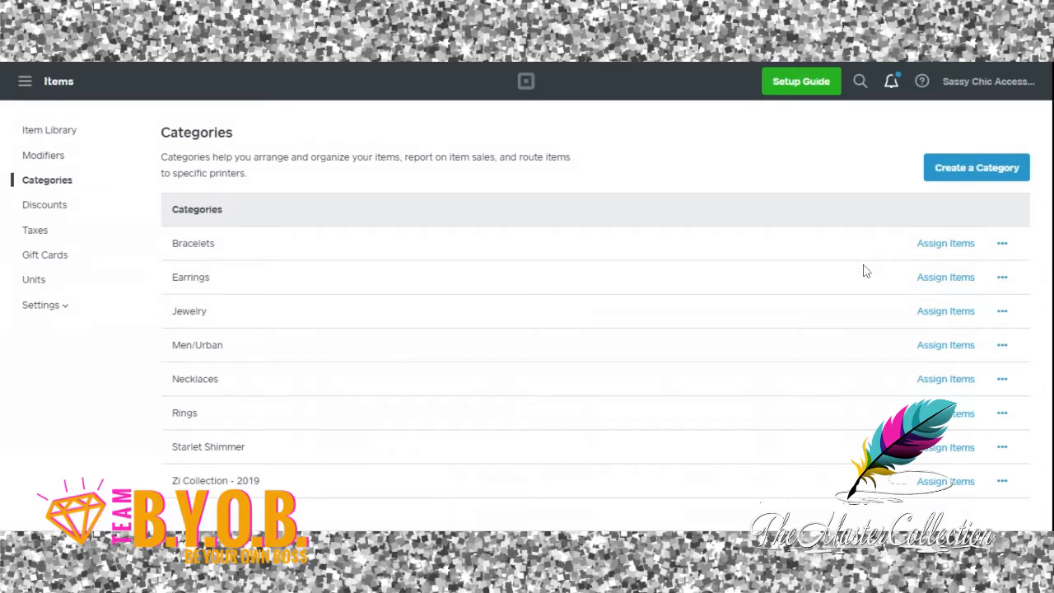
pyautogui.click(975, 168)
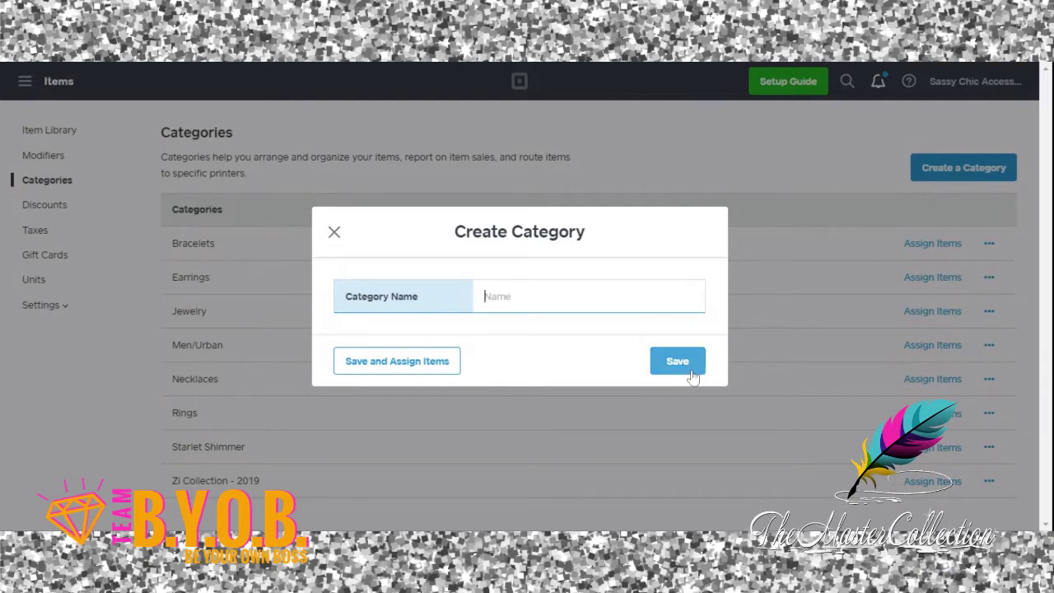
pyautogui.click(334, 237)
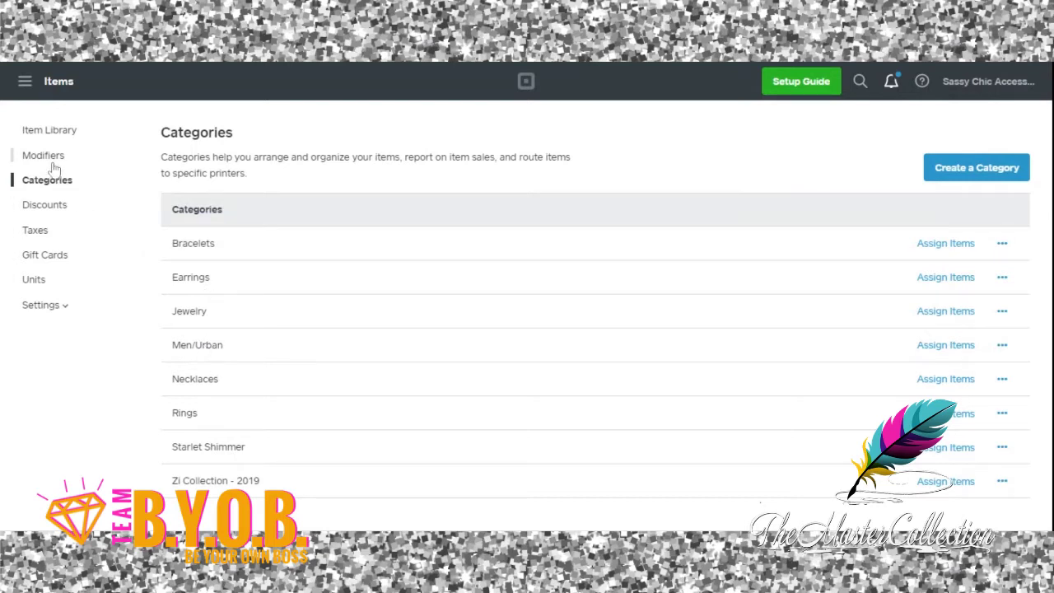
# Start a new item from the Item Library and add the orange bracelet photo as its image.
pyautogui.click(47, 140)
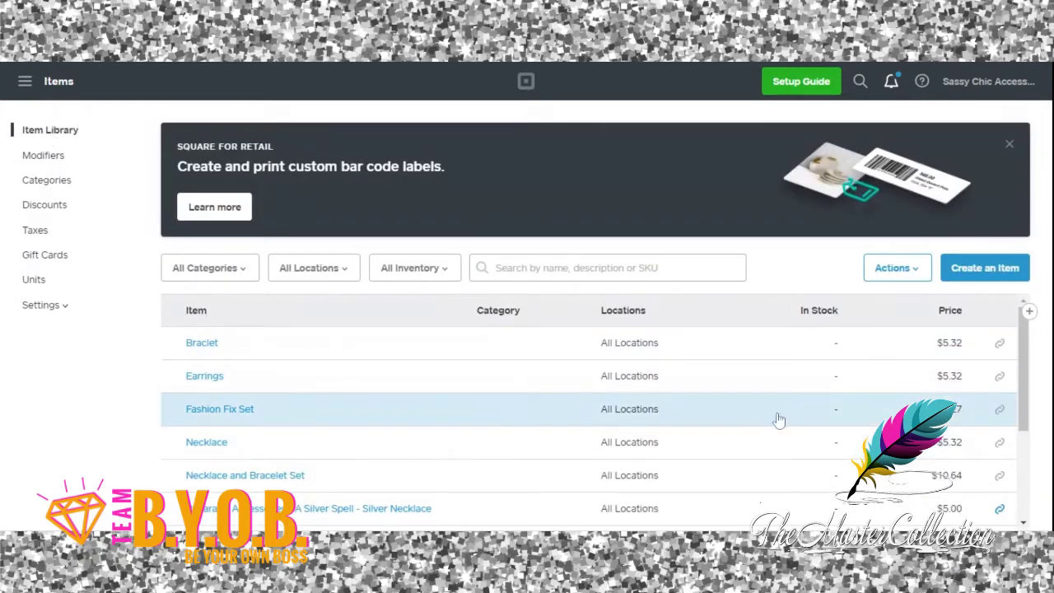
pyautogui.click(993, 281)
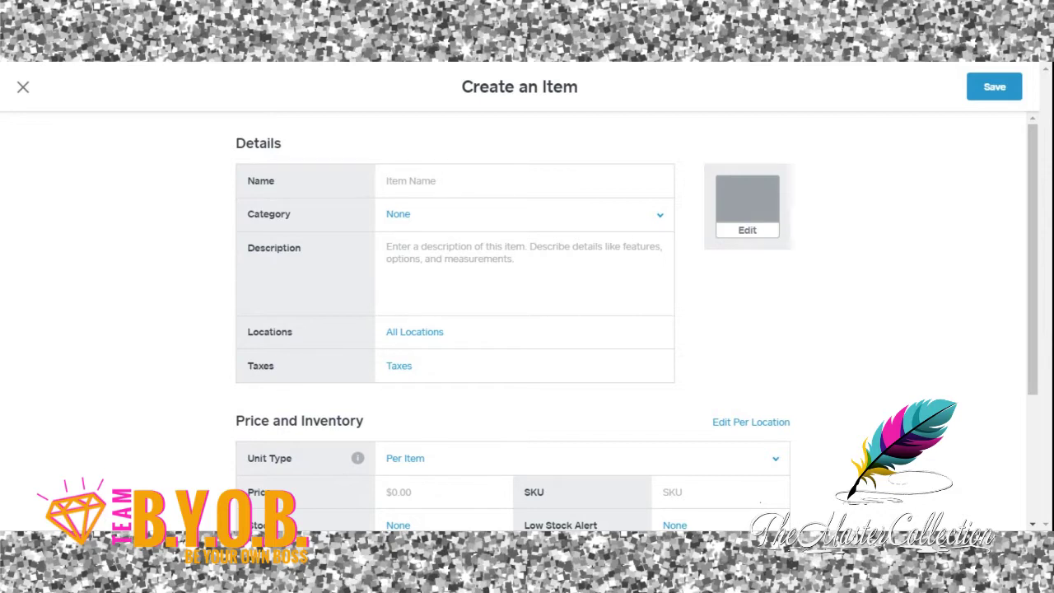
pyautogui.click(747, 232)
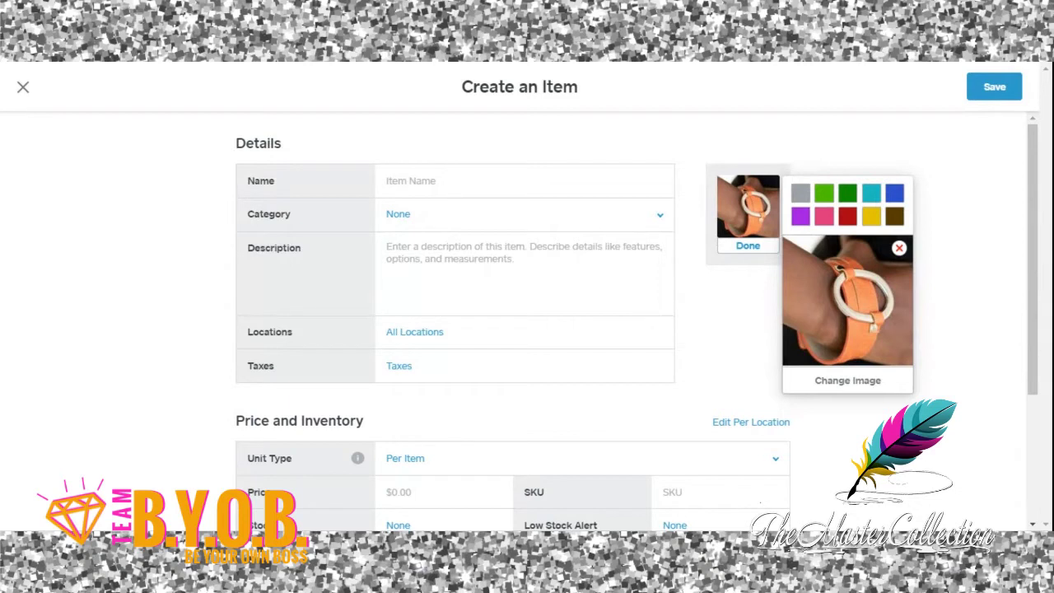
pyautogui.click(758, 313)
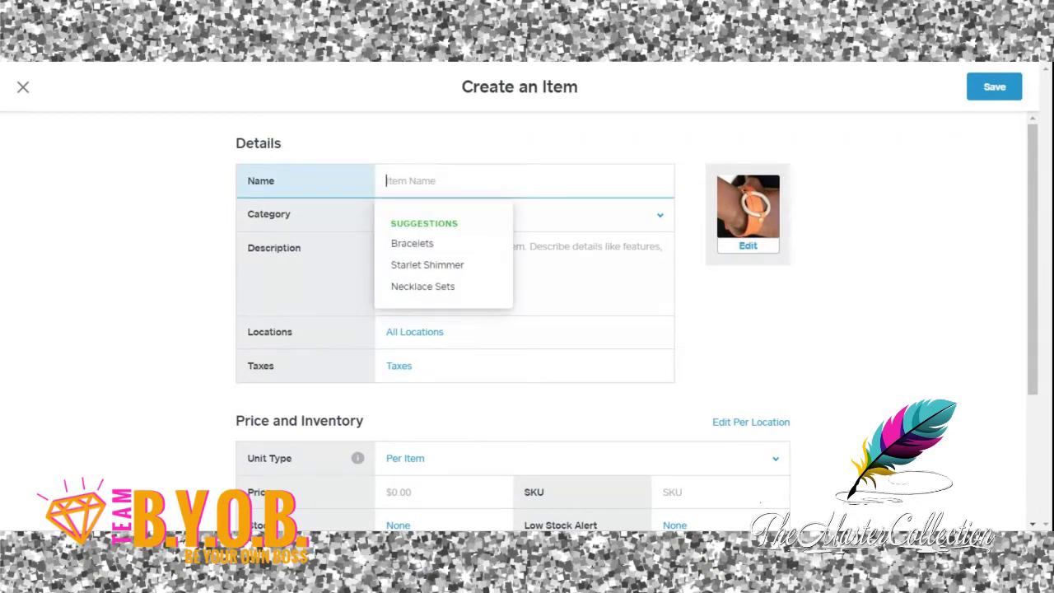
# Name the item "cowgirl cavalier orange", removing the numbering, quantity text and hyphens from the file-style name.
pyautogui.write('1__cowgirl-cavalier-orange__qty-3__2')
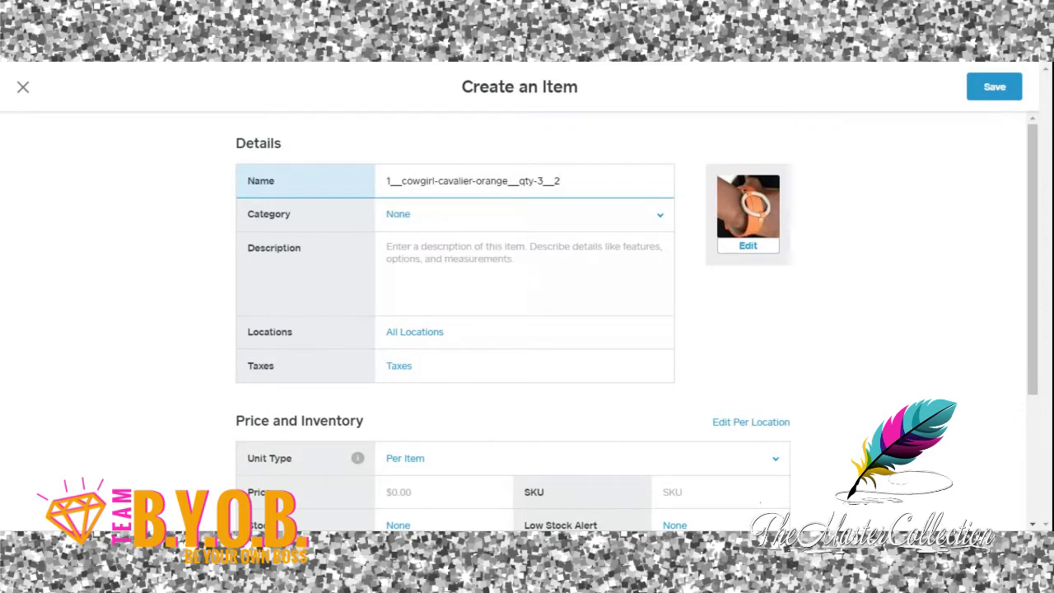
pyautogui.press('BackSpace')
pyautogui.press('BackSpace')
pyautogui.press('BackSpace')
pyautogui.press('BackSpace')
pyautogui.press('BackSpace')
pyautogui.press('BackSpace')
pyautogui.press('BackSpace')
pyautogui.press('BackSpace')
pyautogui.press('BackSpace')
pyautogui.press('BackSpace')
pyautogui.click(401, 180)
pyautogui.press('BackSpace')
pyautogui.press('BackSpace')
pyautogui.press('BackSpace')
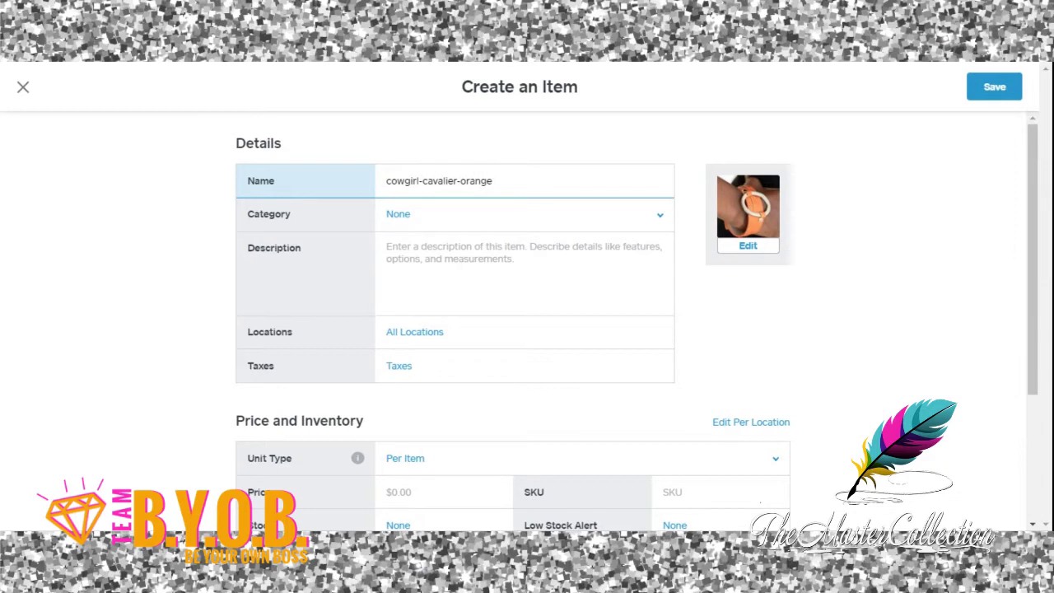
pyautogui.press('BackSpace')
pyautogui.click(459, 181)
pyautogui.press('BackSpace')
# Assign the item to the Bracelets category and paste the bracelet's product text into the description.
pyautogui.click(494, 227)
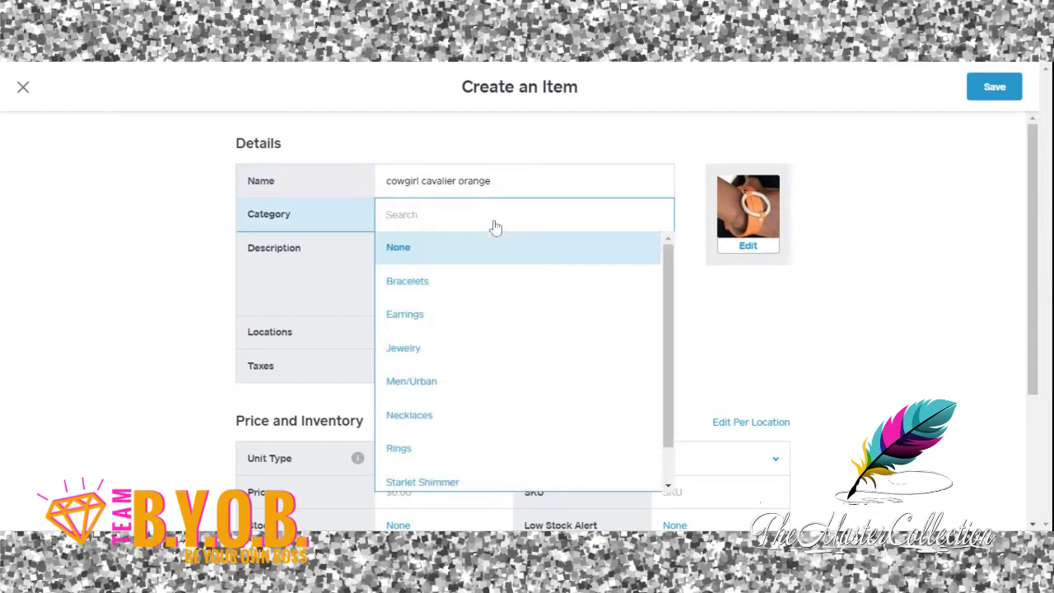
pyautogui.click(452, 283)
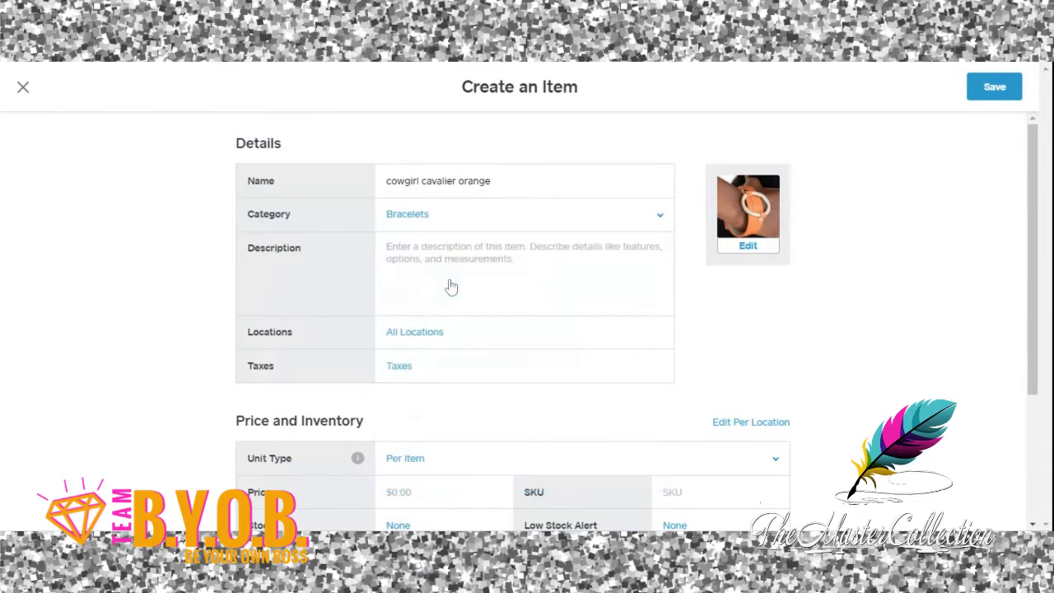
pyautogui.click(451, 286)
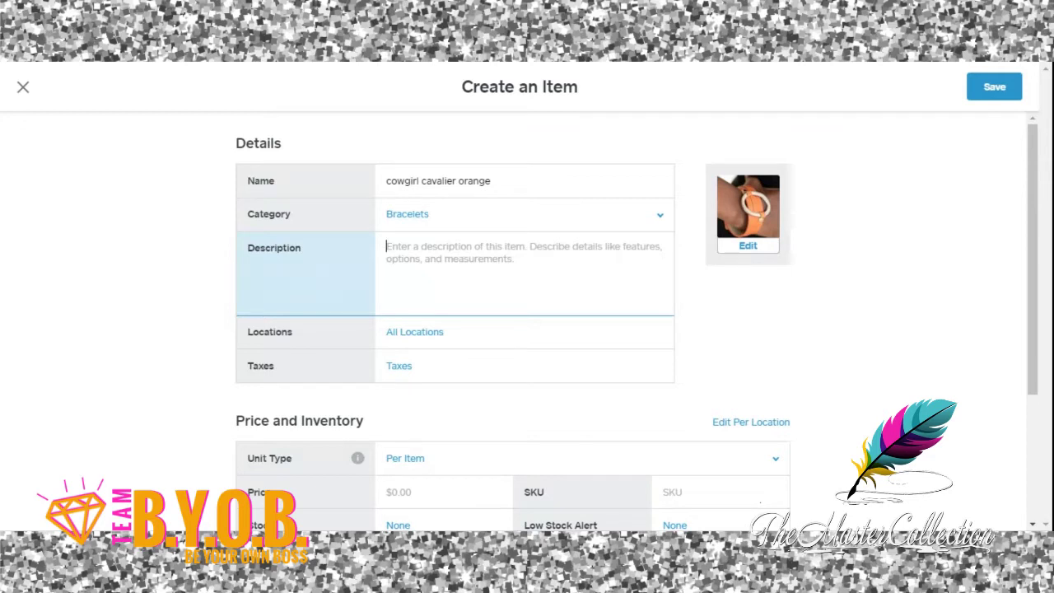
pyautogui.moveTo(491, 181); pyautogui.dragTo(386, 180)
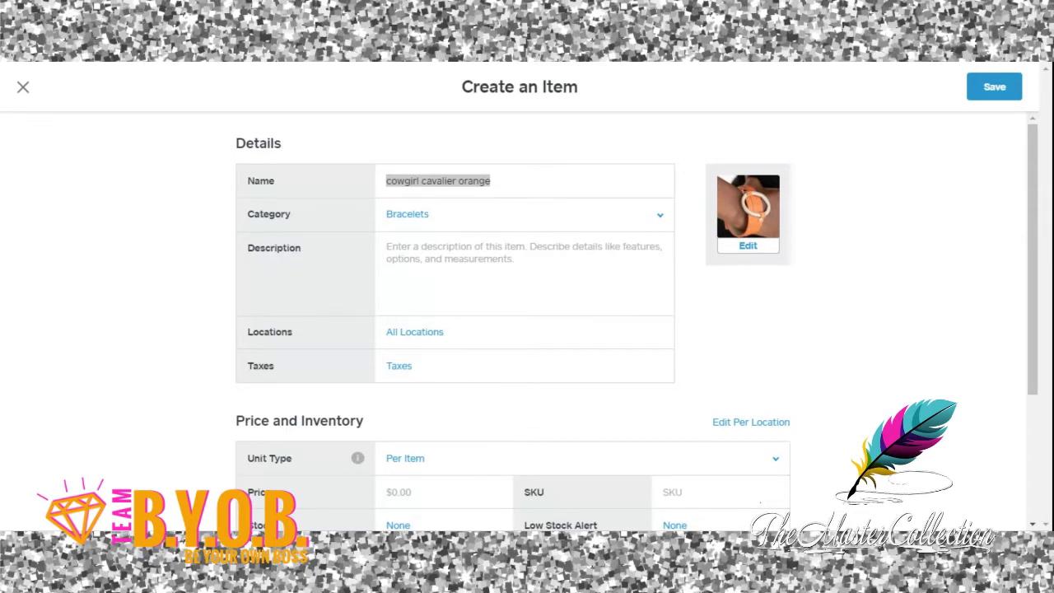
pyautogui.click(469, 309)
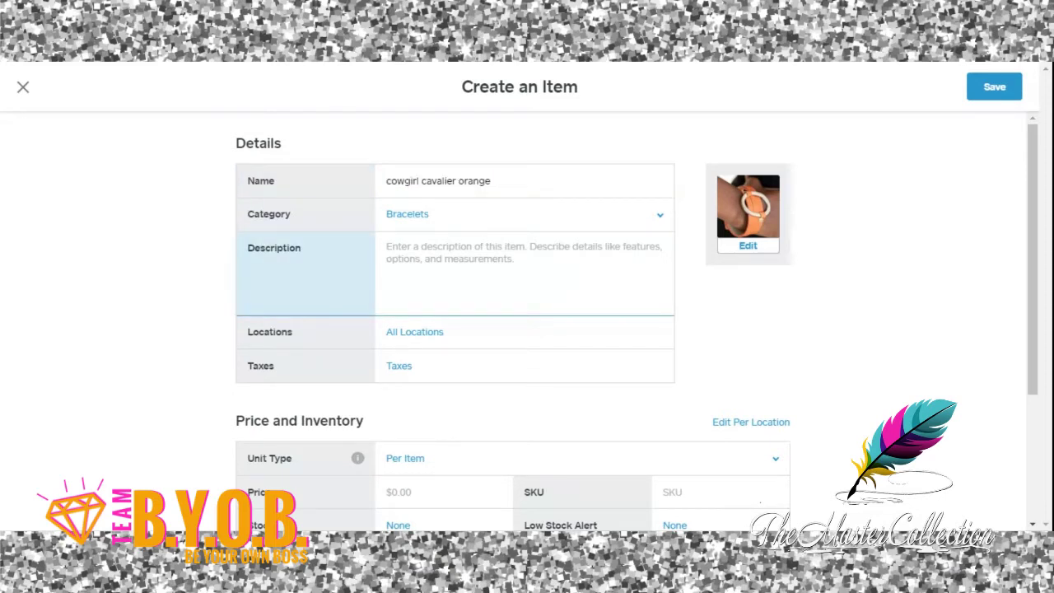
pyautogui.hotkey('ctrl', 'v')
pyautogui.scroll(2, 672, 271)
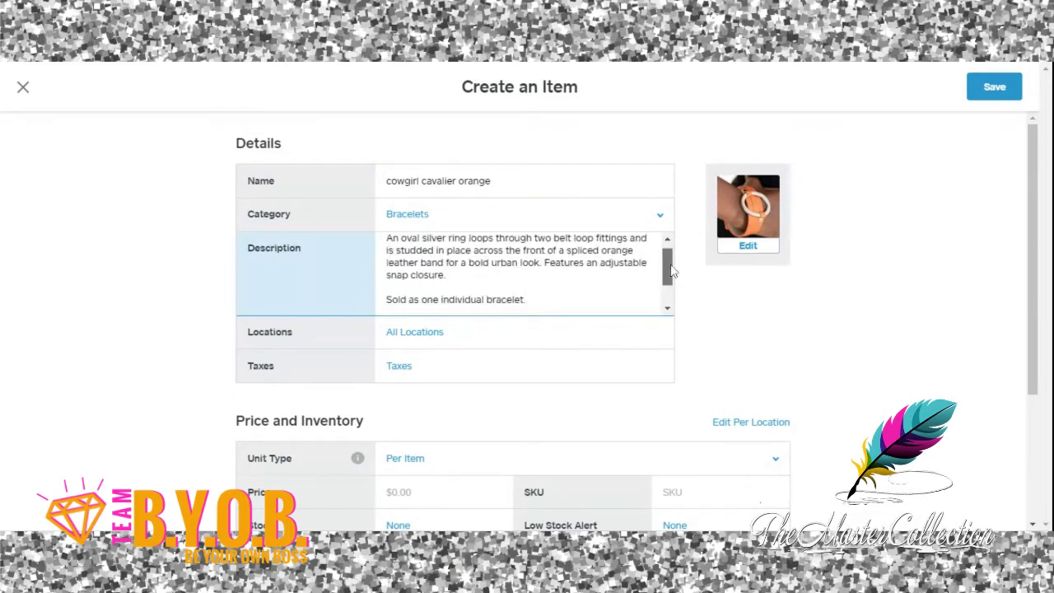
pyautogui.scroll(-3, 669, 276)
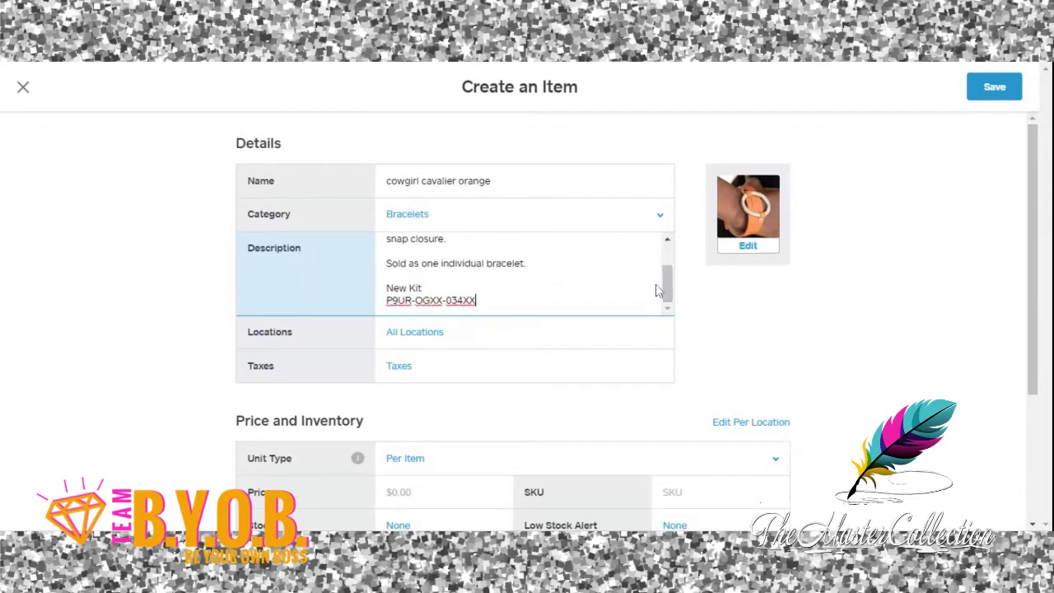
# Delete "Sold as one individual bracelet." from the description and add "Nickel Free and Lead Free" as a separate closing line.
pyautogui.moveTo(527, 264); pyautogui.dragTo(386, 251)
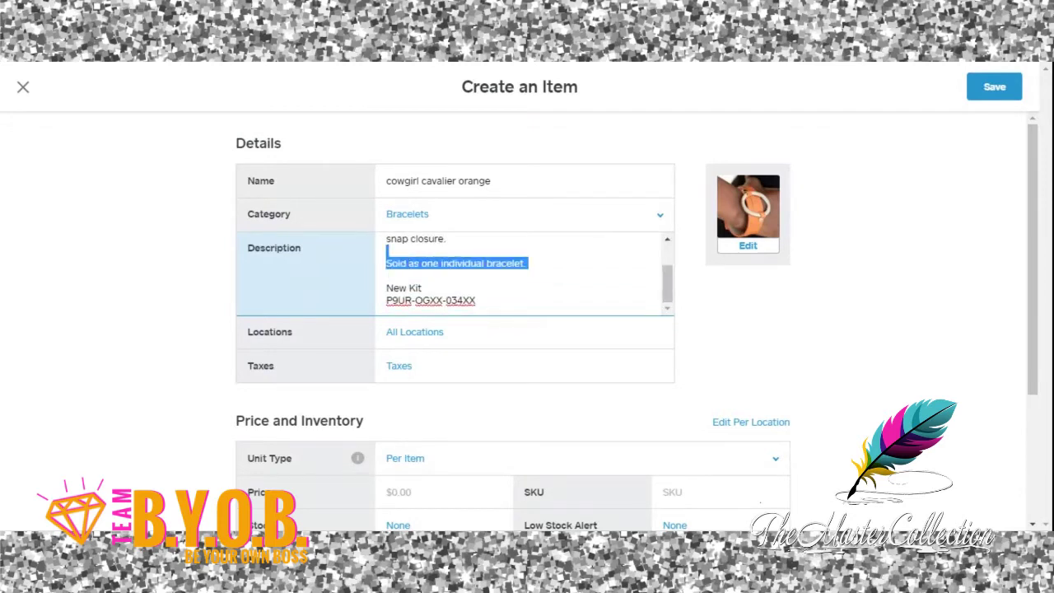
pyautogui.press('BackSpace')
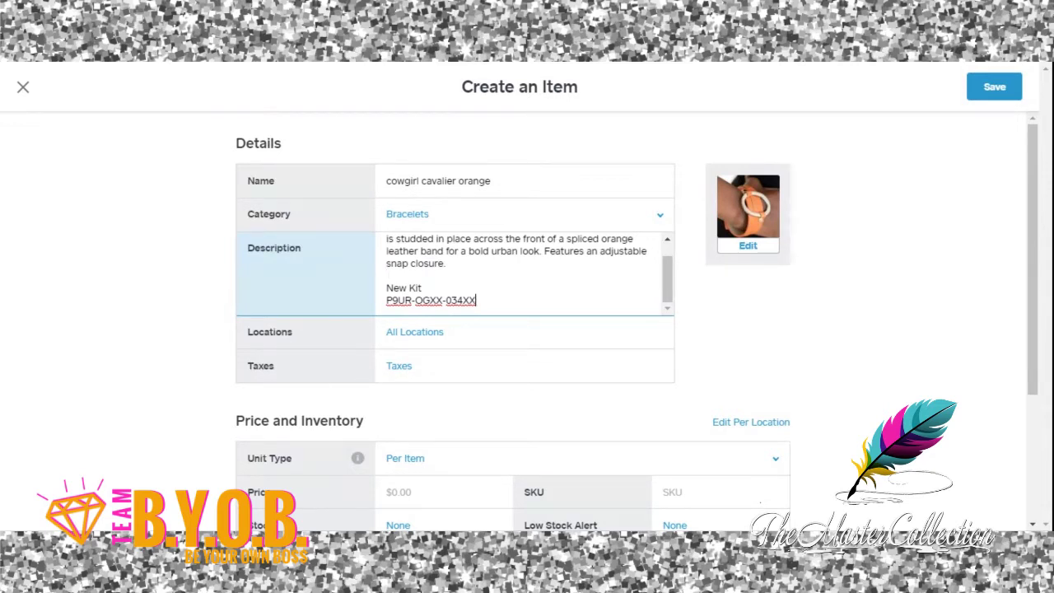
pyautogui.press('Return')
pyautogui.press('Return')
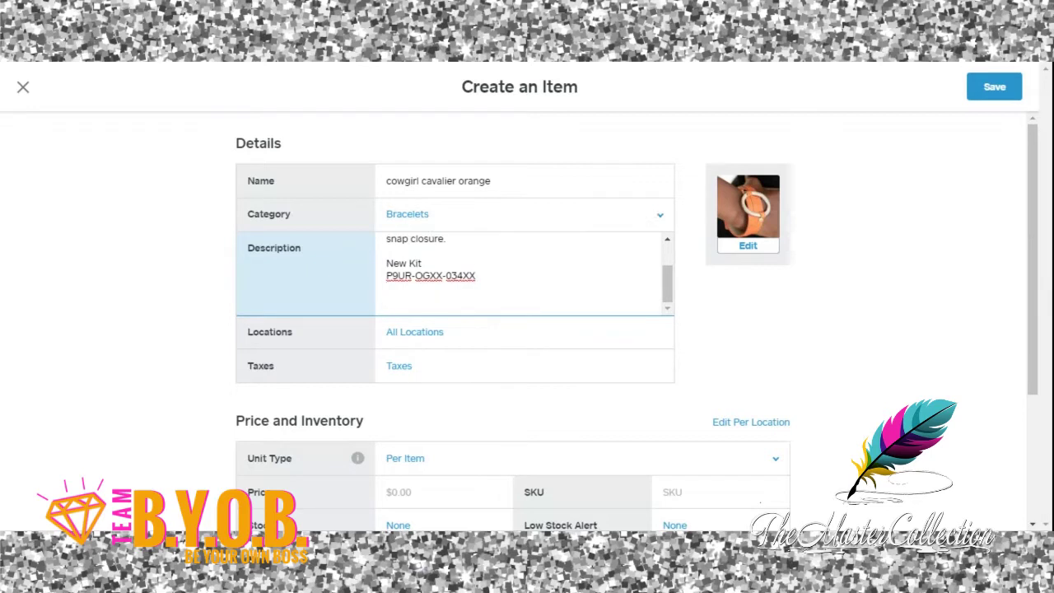
pyautogui.write('Nickel Free and Lead Free')
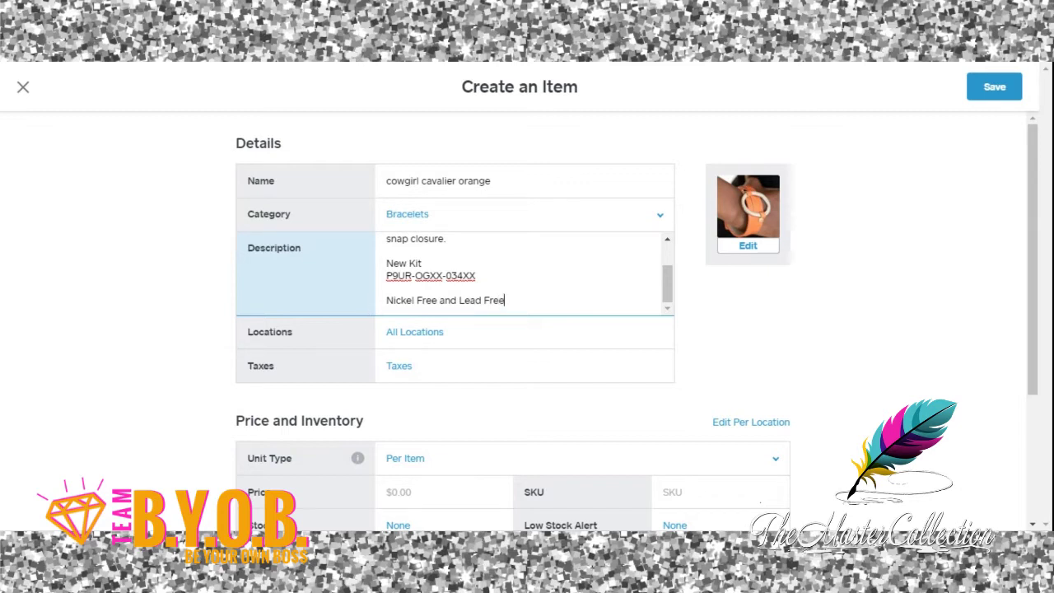
# Prefix the item name with "Paparazzi Accessories - ".
pyautogui.click(387, 180)
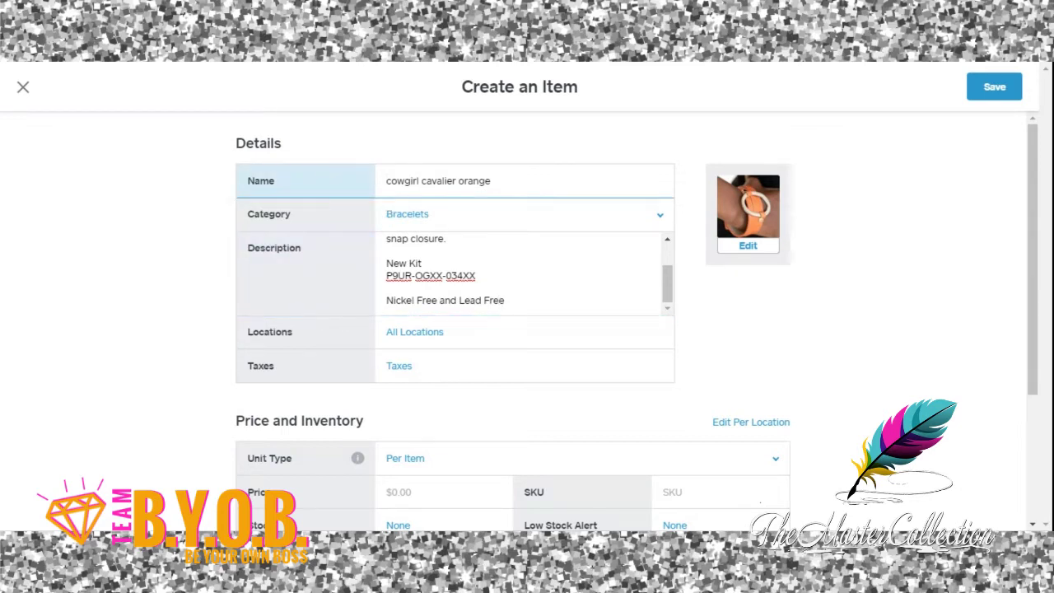
pyautogui.write('Paparaz')
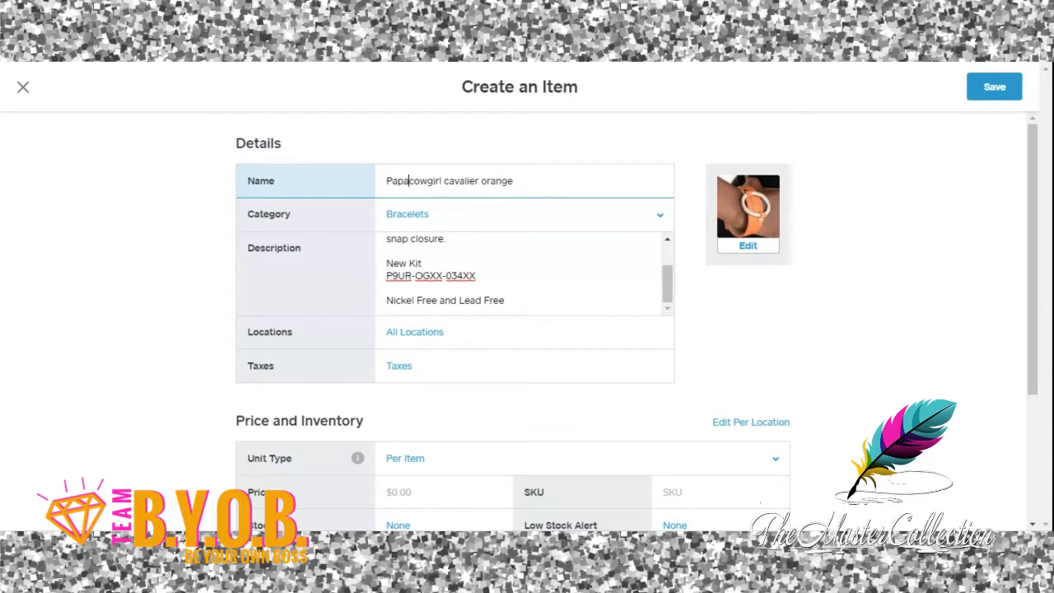
pyautogui.write('zi Acc')
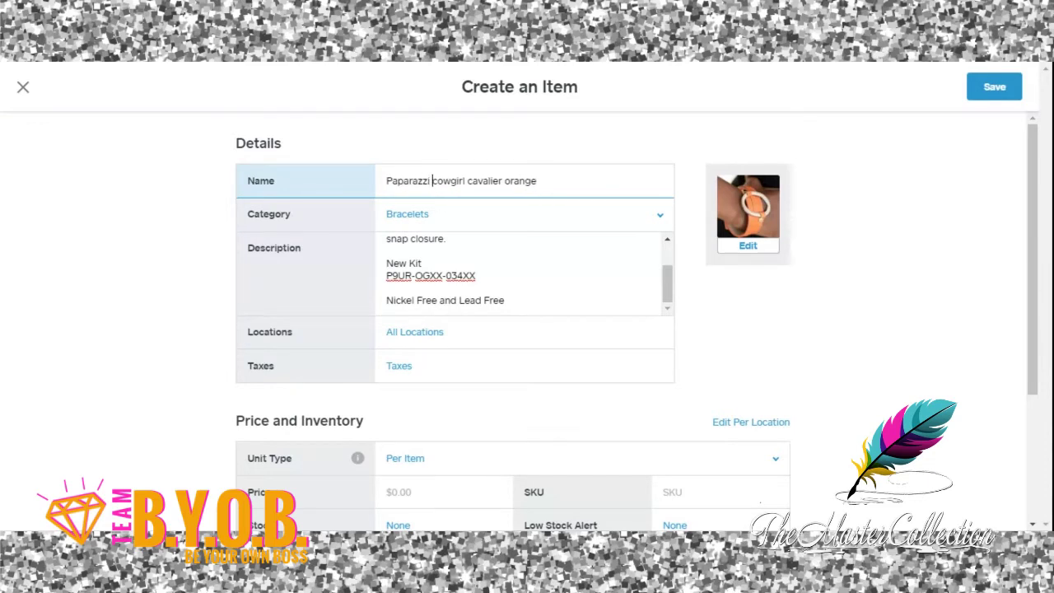
pyautogui.write('essories')
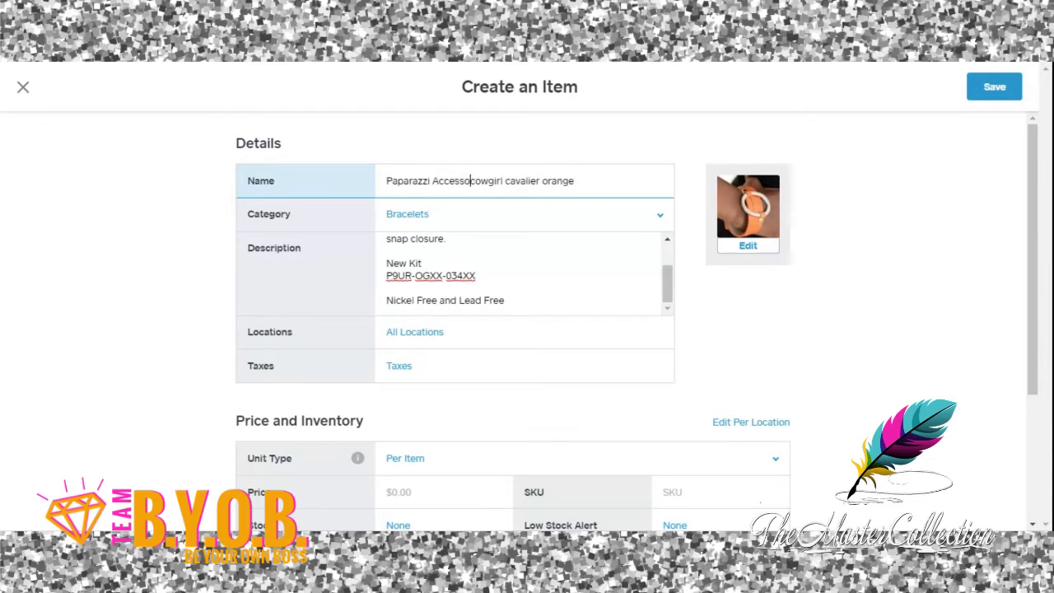
pyautogui.write(' -')
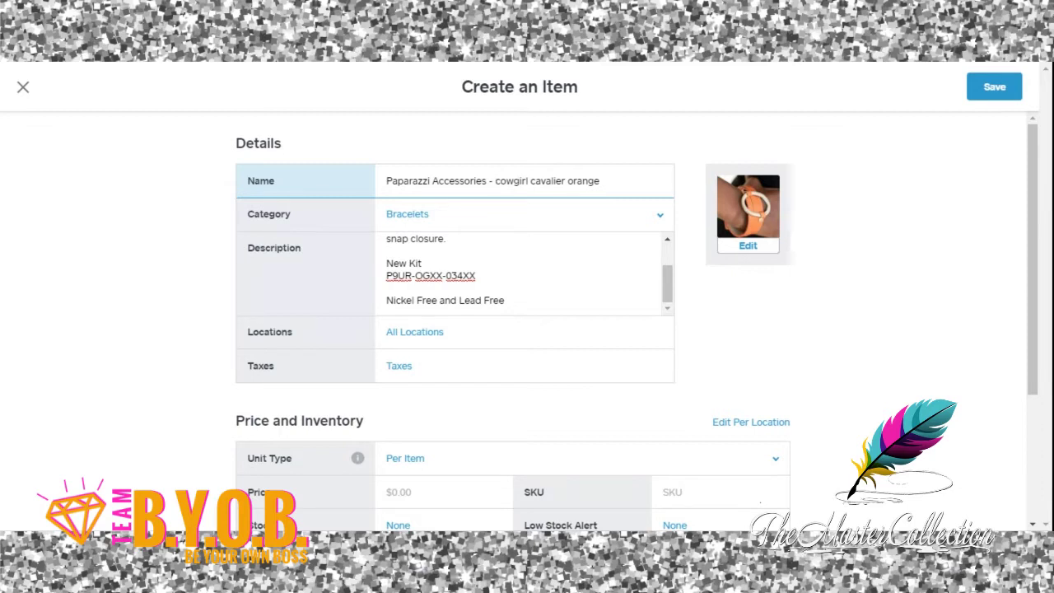
# Exclude the Sassy Chic Accessories location from the item, keep Sassy Chic Accessories Online-Store, and save the locations.
pyautogui.click(469, 341)
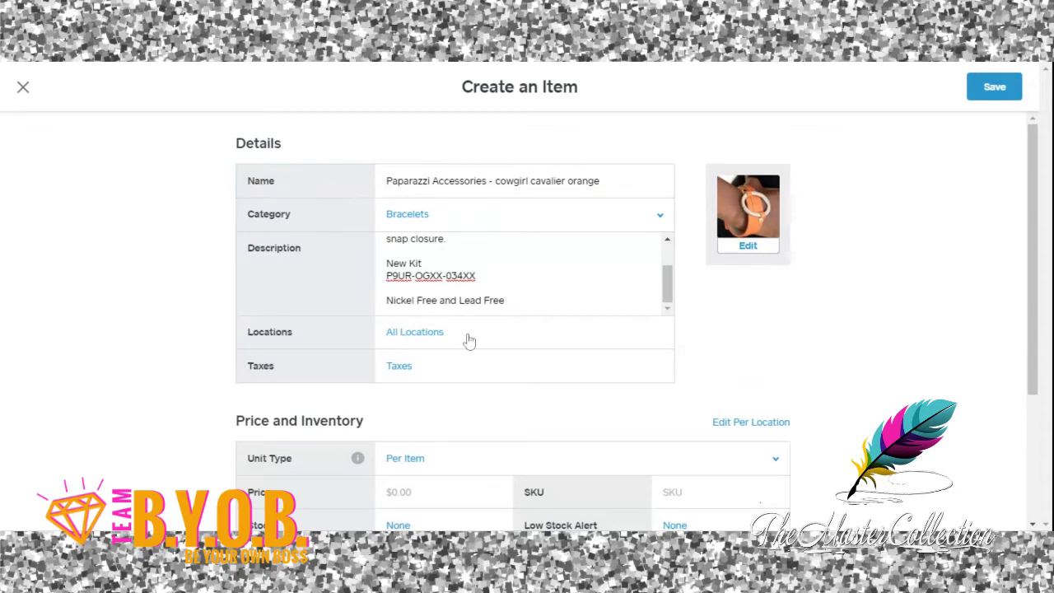
pyautogui.click(468, 341)
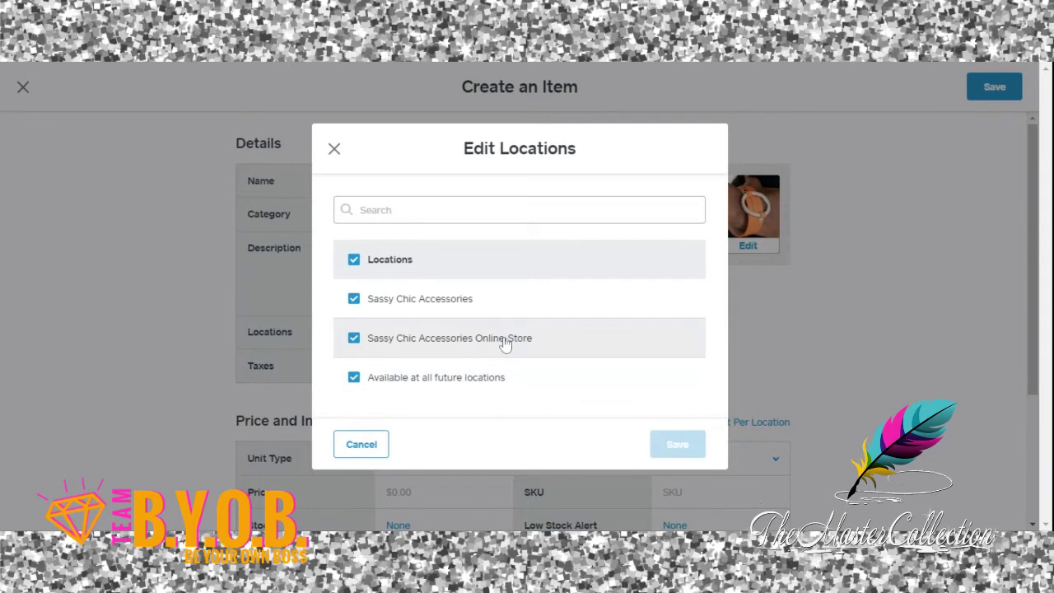
pyautogui.click(505, 345)
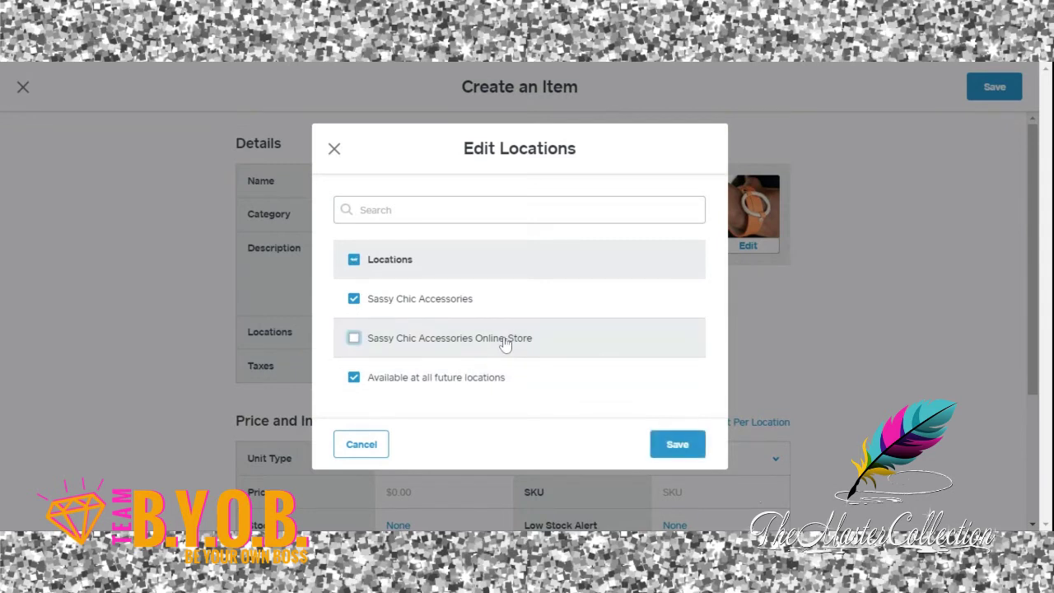
pyautogui.click(504, 342)
pyautogui.click(437, 299)
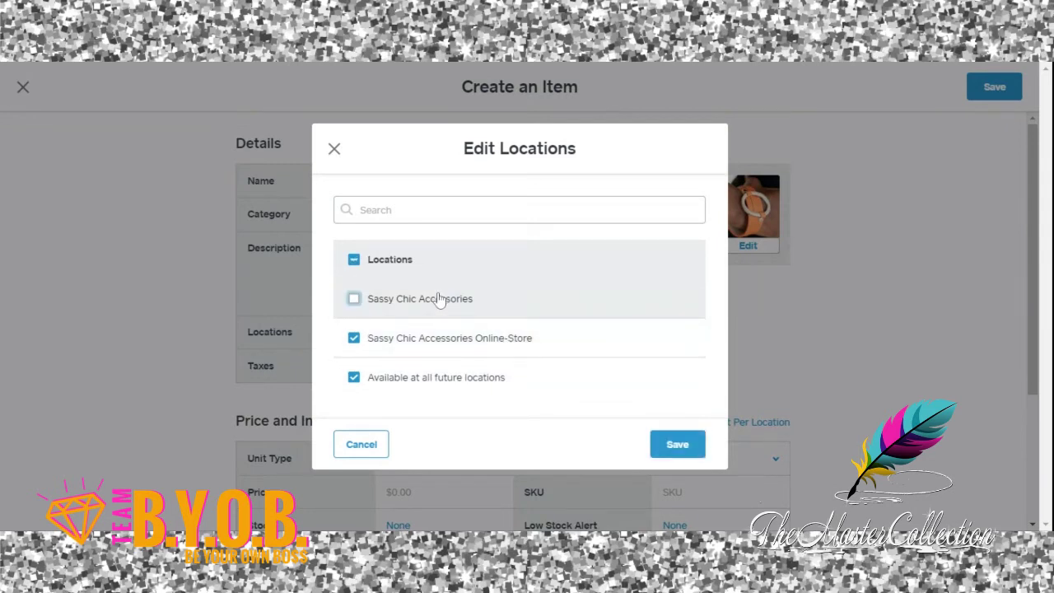
pyautogui.click(676, 447)
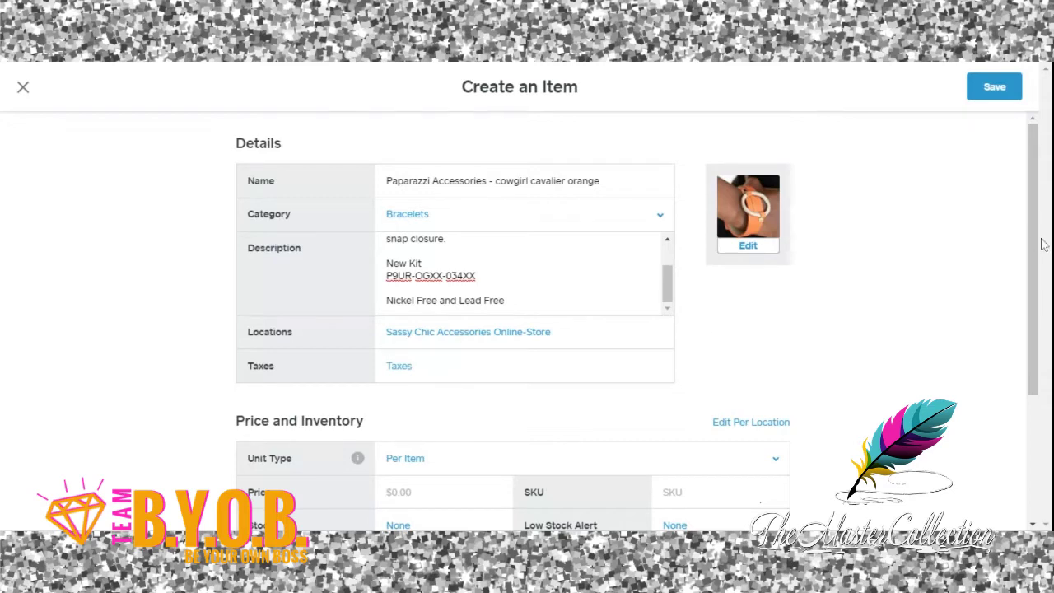
# Keep the unit type as Per Item and set the item's price to $5.00.
pyautogui.moveTo(1037, 249); pyautogui.dragTo(1050, 372)
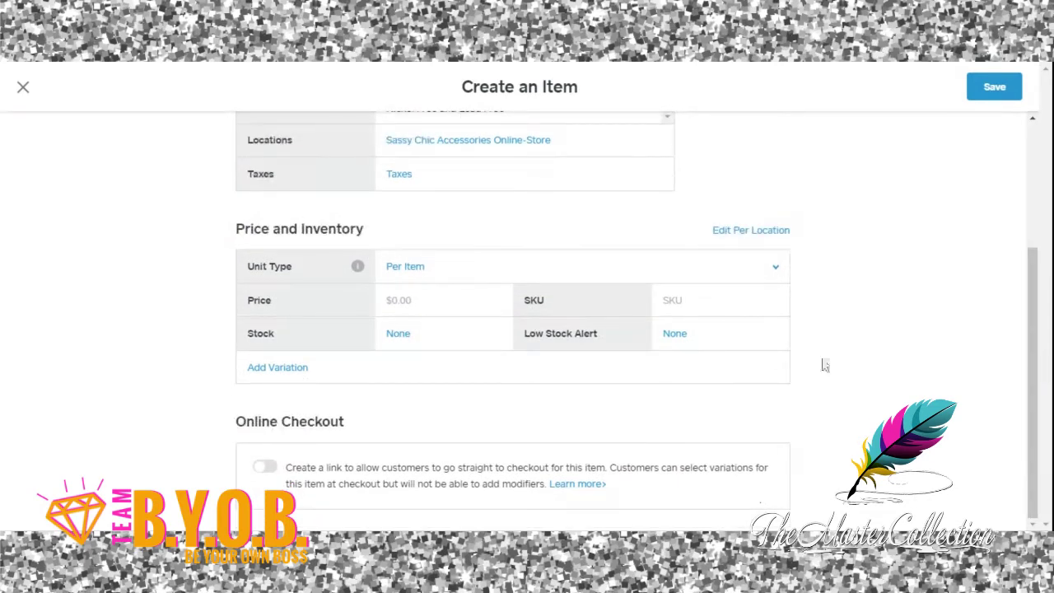
pyautogui.click(778, 269)
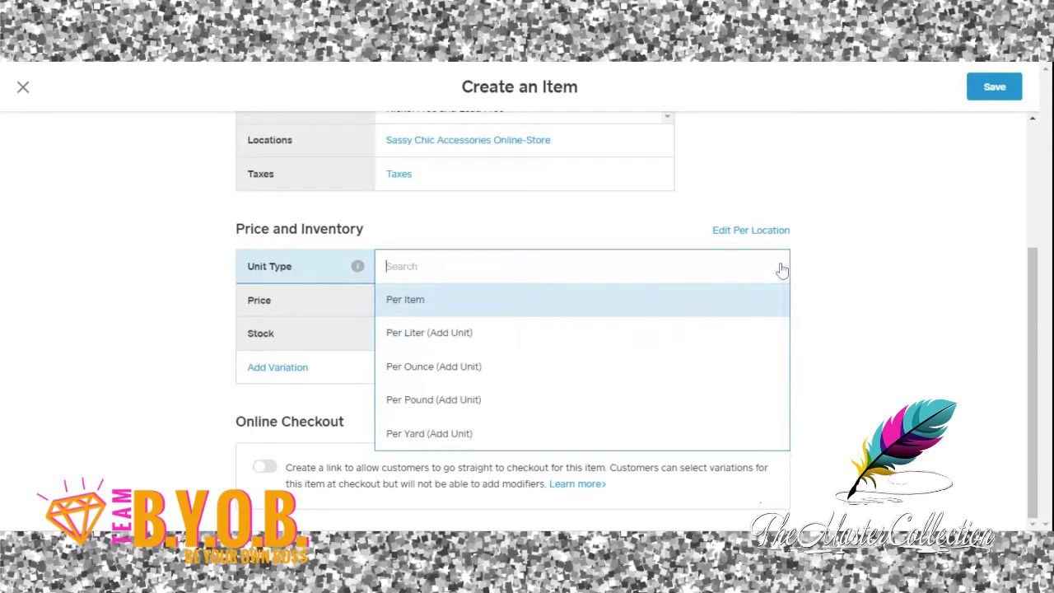
pyautogui.click(814, 279)
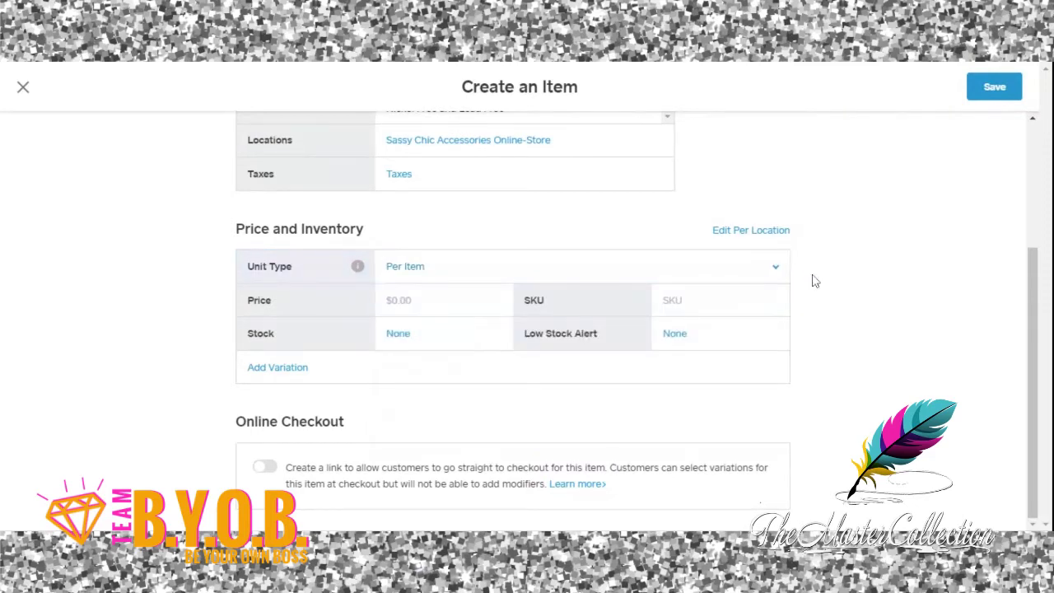
pyautogui.click(412, 301)
pyautogui.write('5.0')
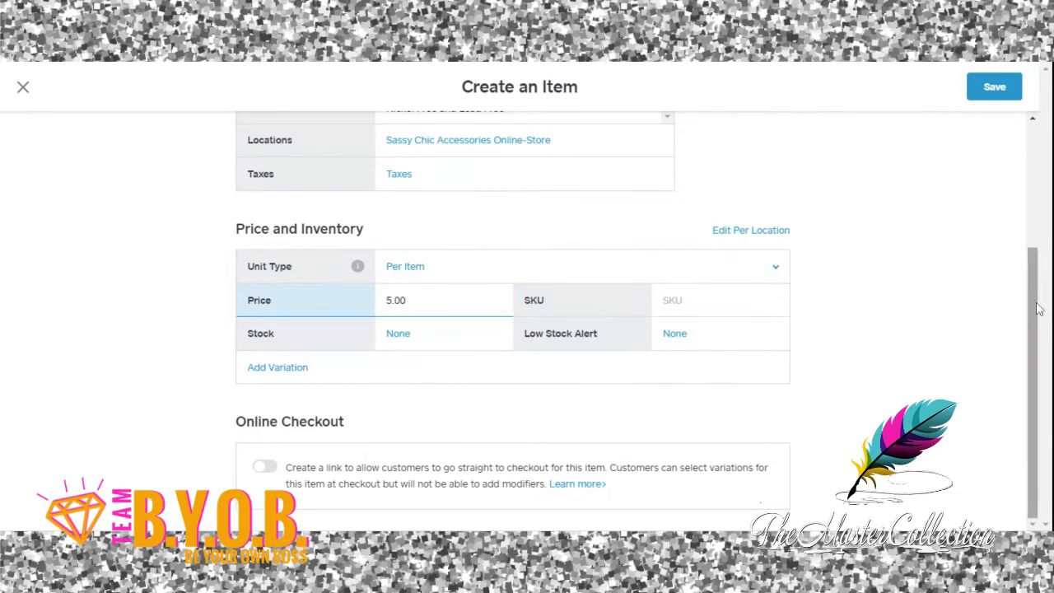
# Copy the code P9UR-OGXX-034XX from the description into the item's SKU.
pyautogui.scroll(3, 1039, 308)
pyautogui.moveTo(476, 200); pyautogui.dragTo(386, 199)
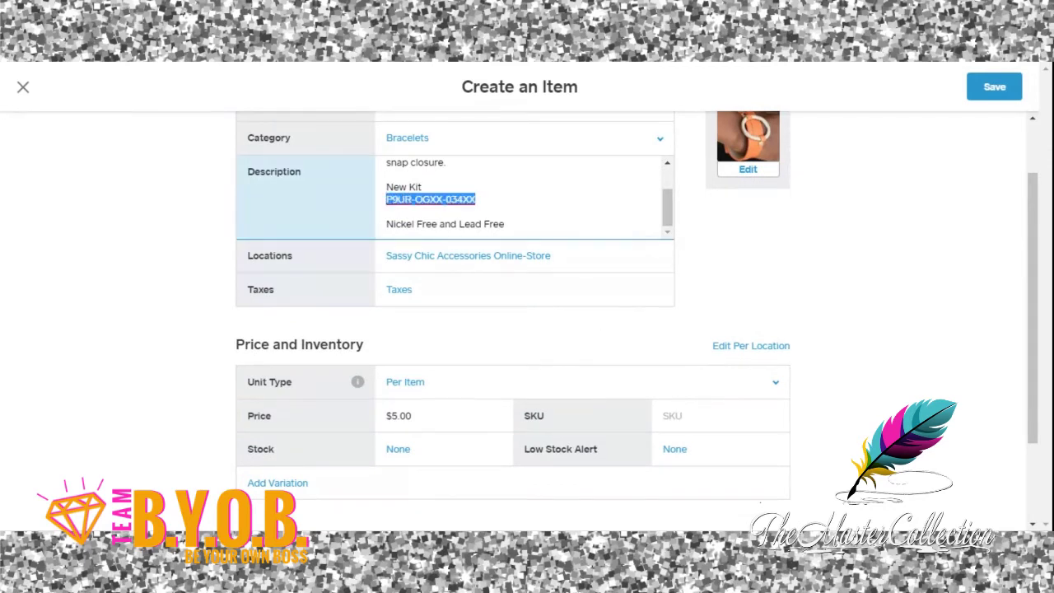
pyautogui.click(675, 415)
pyautogui.write('P9UR-OGXX-034XX')
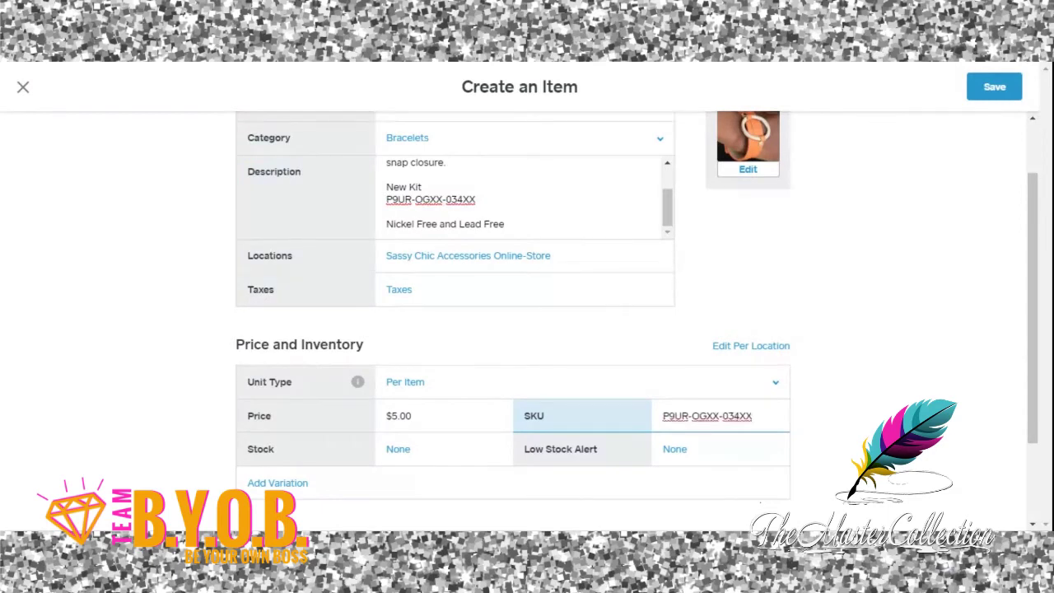
# Turn on stock tracking for the item at Sassy Chic Accessories Online-Store and confirm the variation.
pyautogui.scroll(-2, 1039, 326)
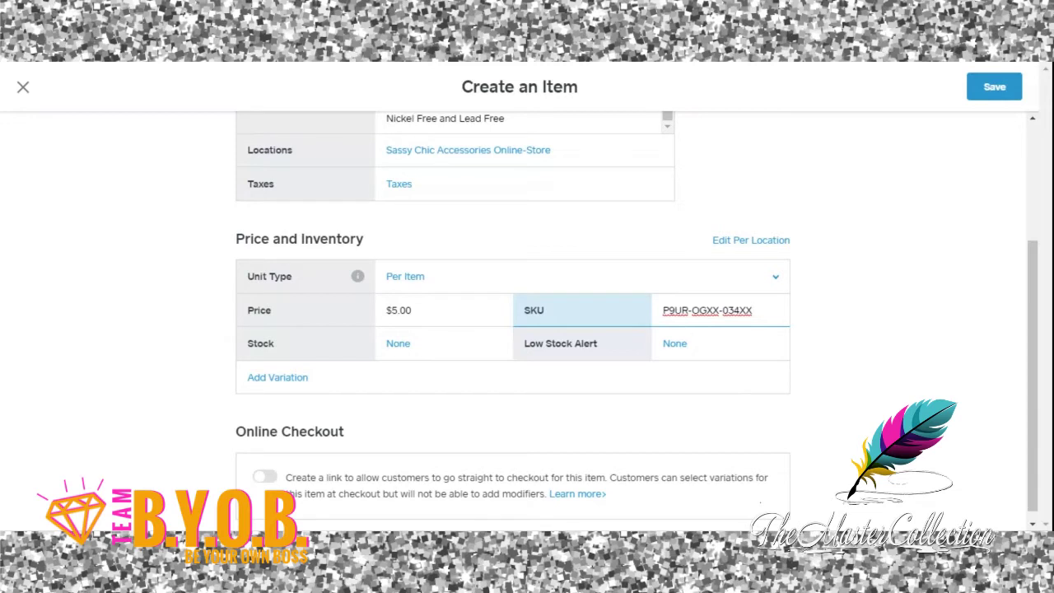
pyautogui.click(410, 347)
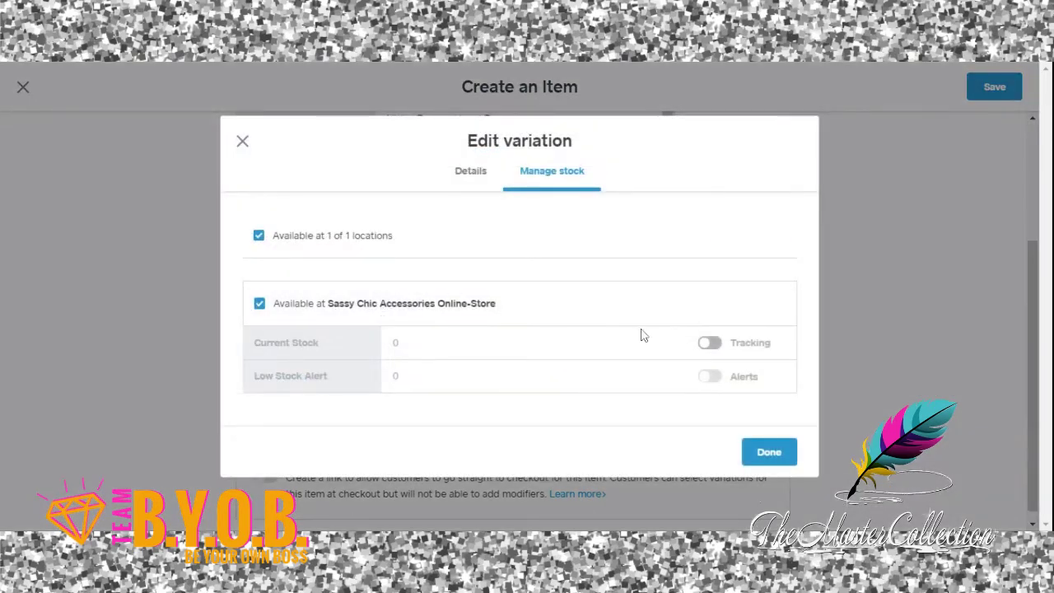
pyautogui.click(709, 343)
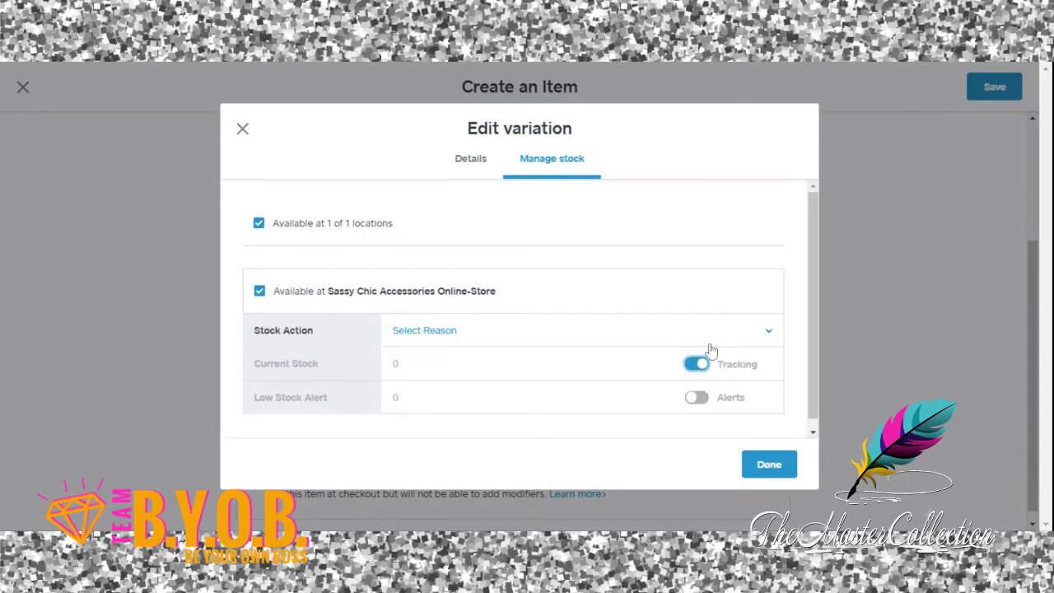
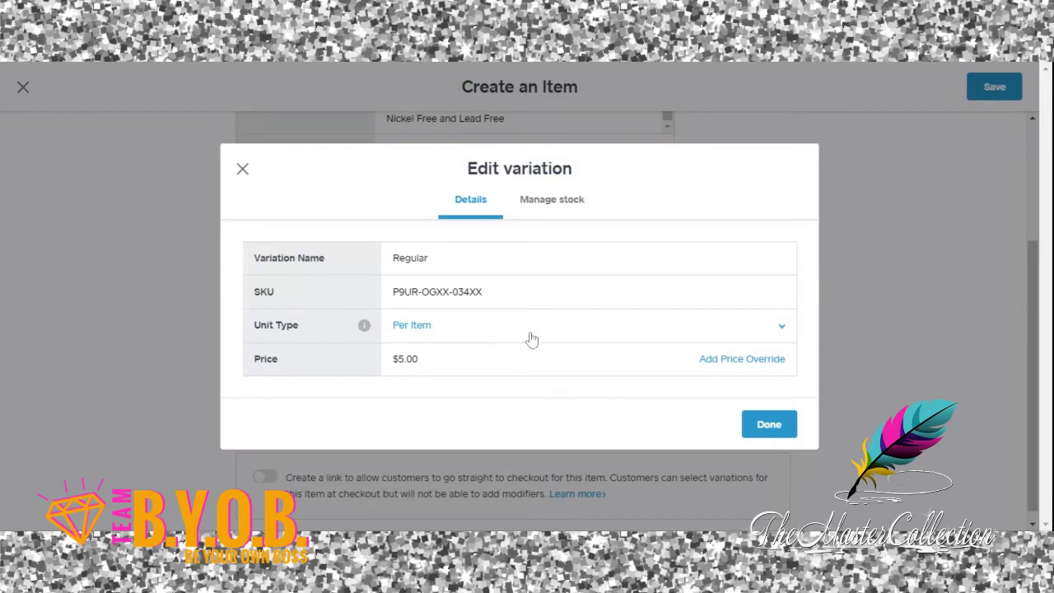
pyautogui.click(768, 425)
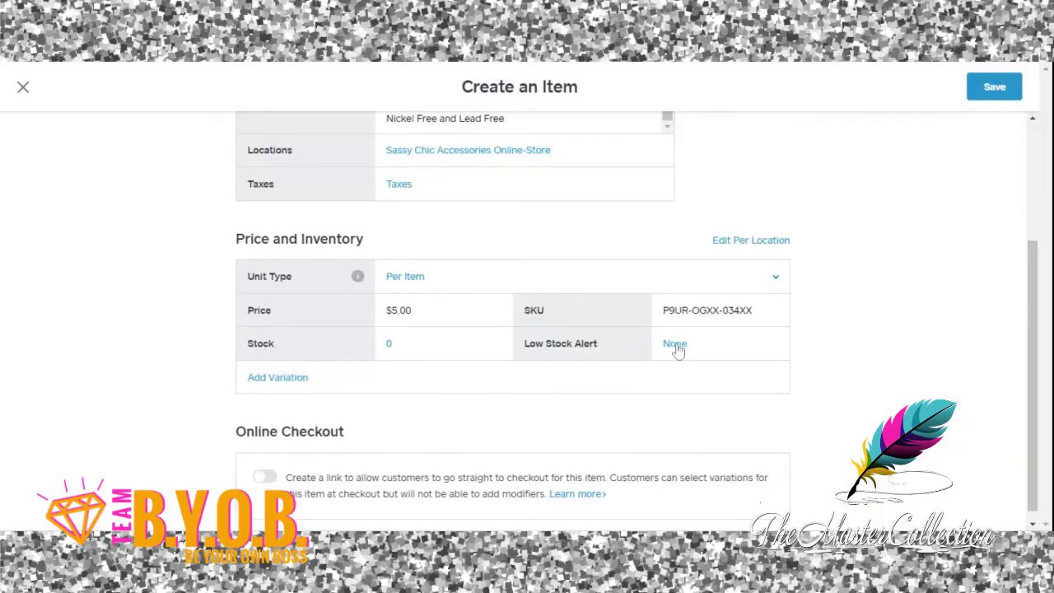
# Turn on low stock alerts for Sassy Chic Accessories Online-Store, keeping stock tracking enabled.
pyautogui.click(681, 346)
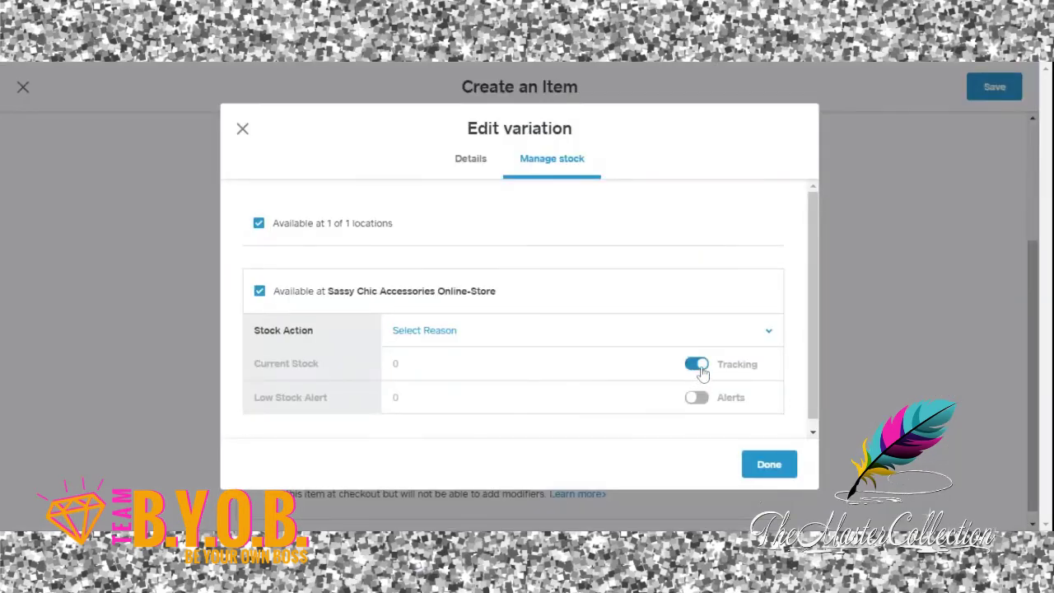
pyautogui.click(700, 365)
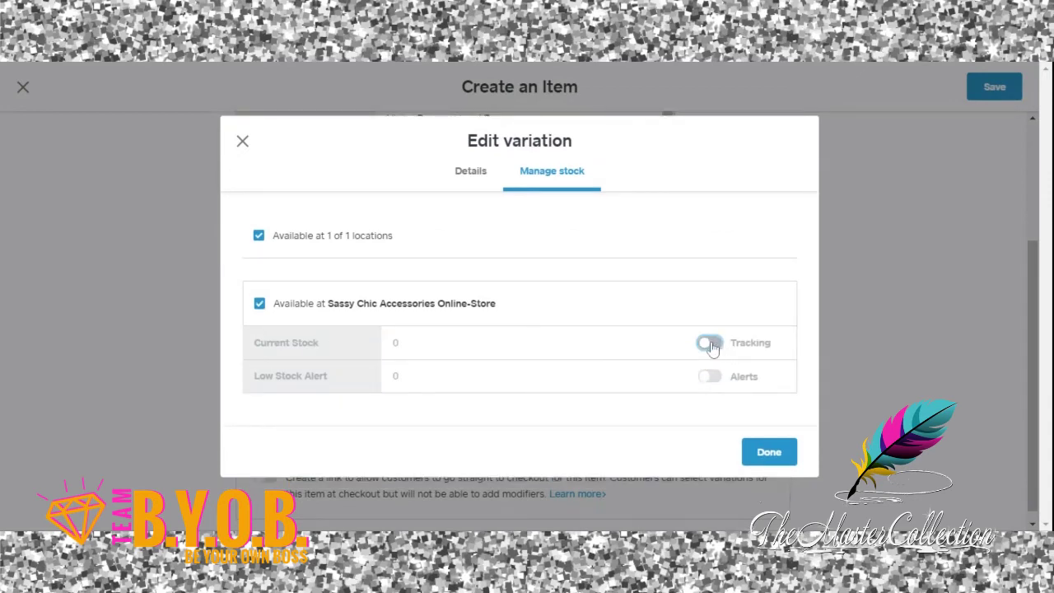
pyautogui.click(712, 344)
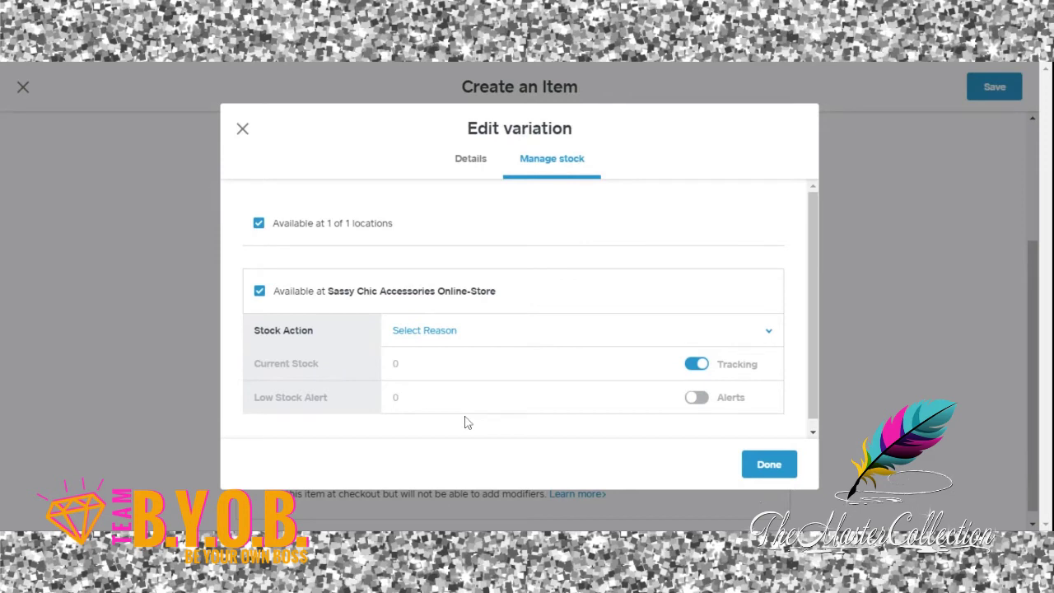
pyautogui.click(697, 397)
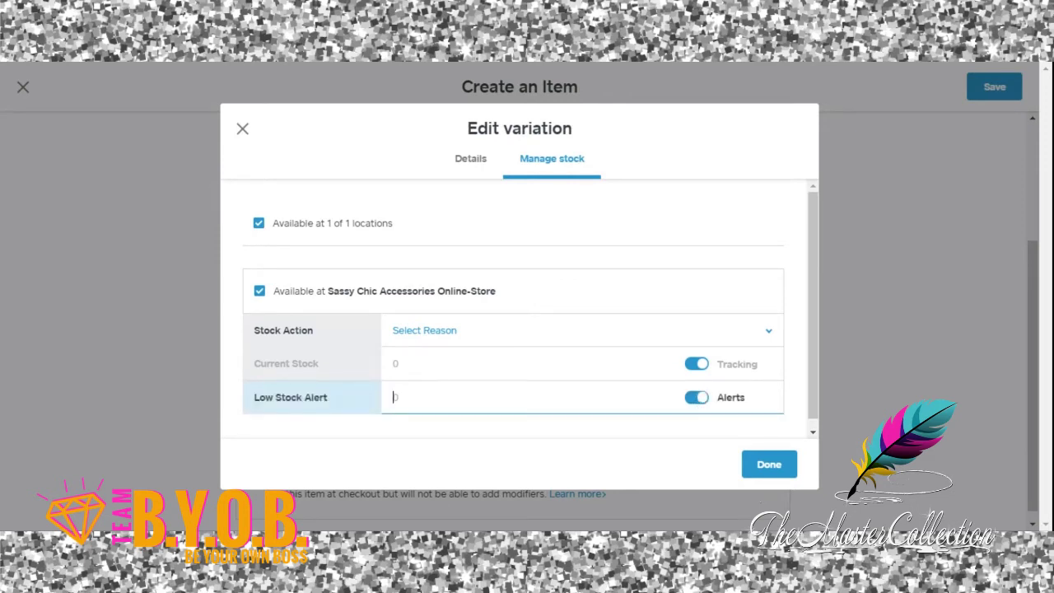
pyautogui.click(470, 375)
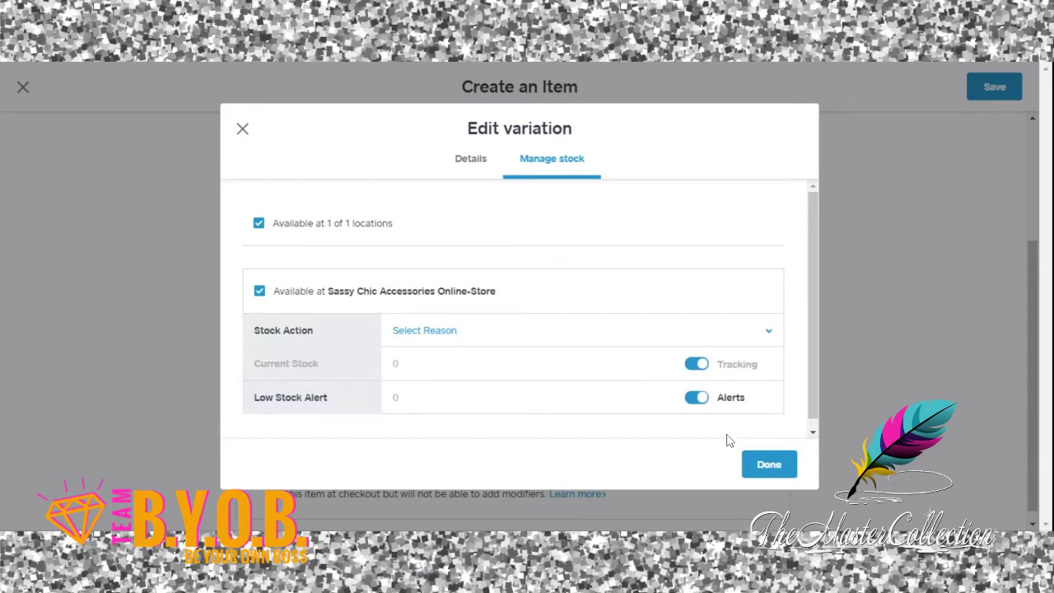
# Set the stock action to Stock Received without entering a quantity and confirm the variation.
pyautogui.click(769, 333)
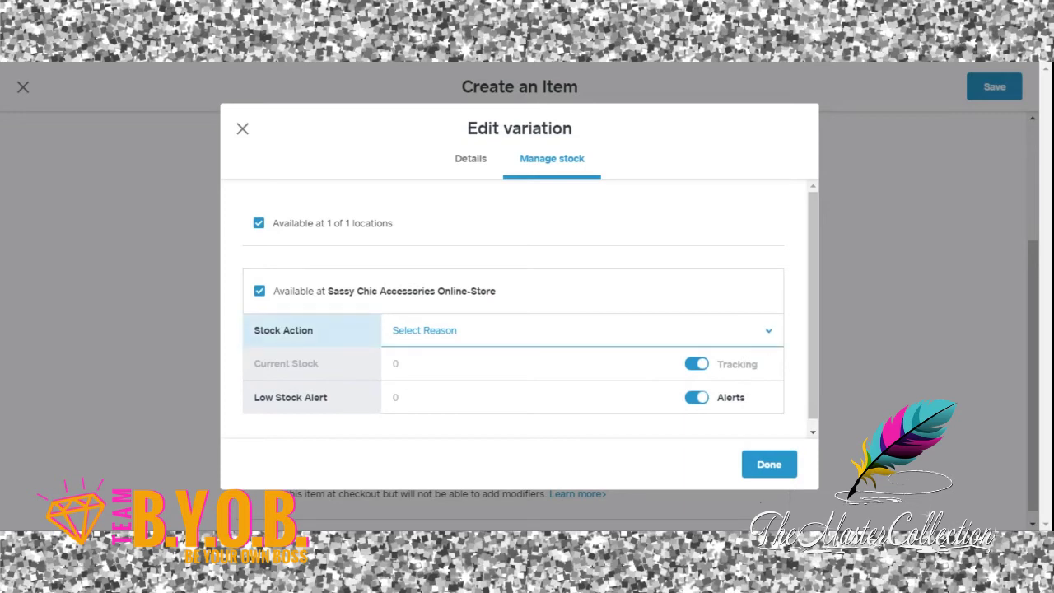
pyautogui.press('Down')
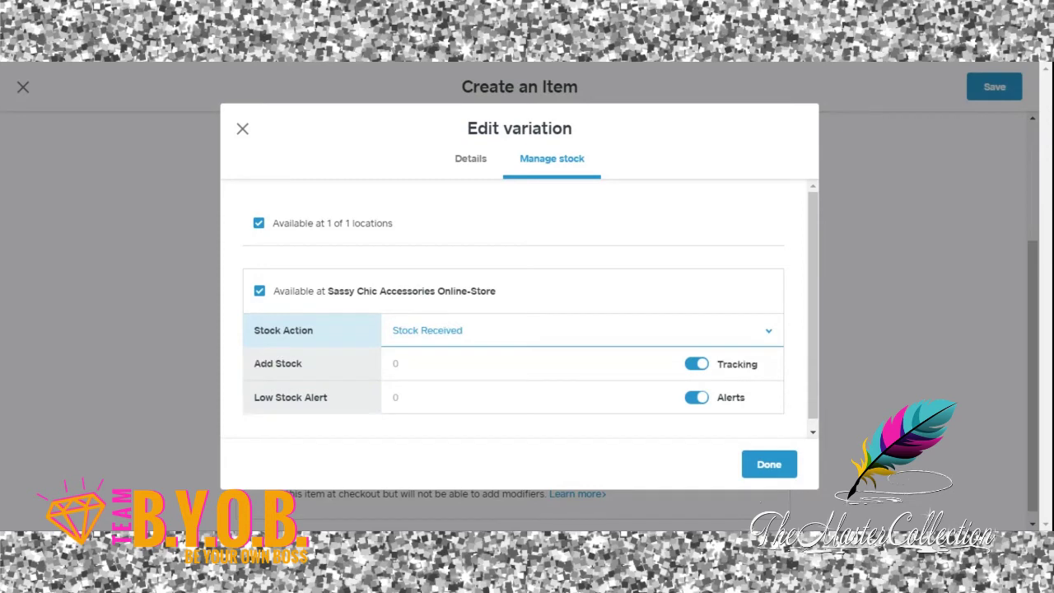
pyautogui.click(619, 379)
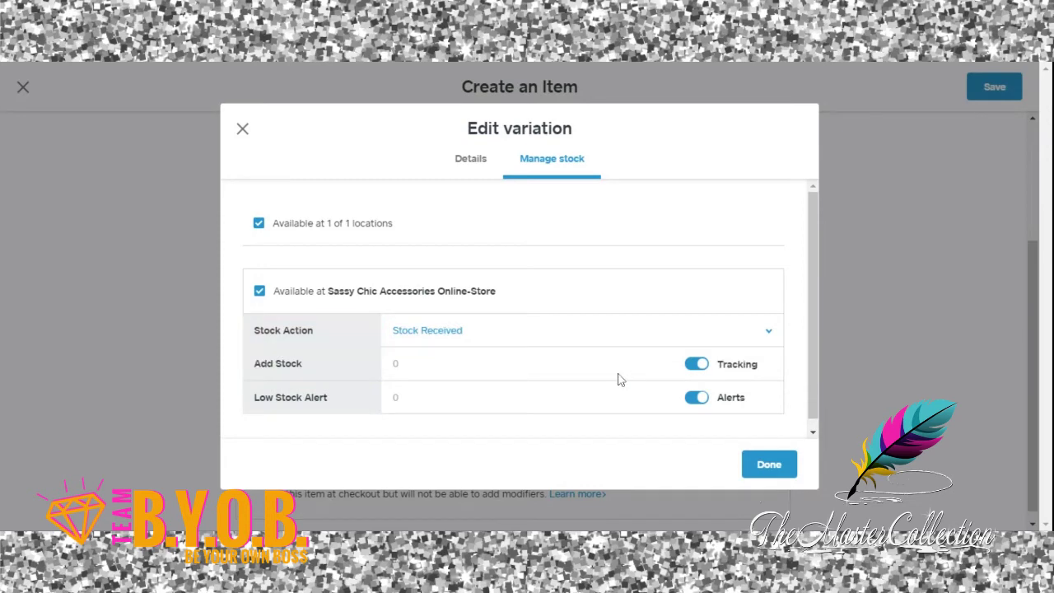
pyautogui.click(768, 465)
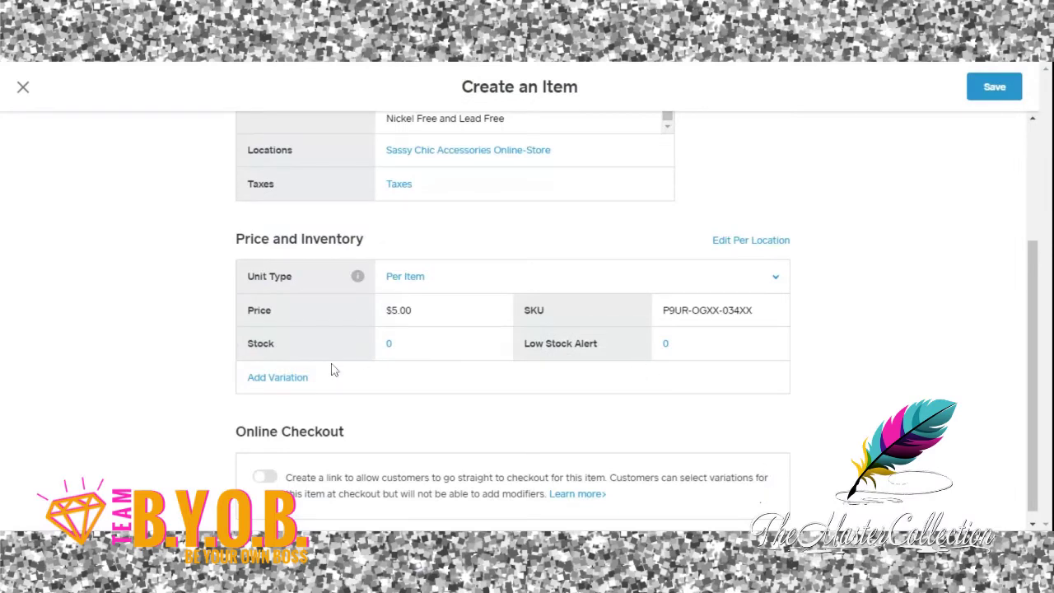
pyautogui.click(301, 378)
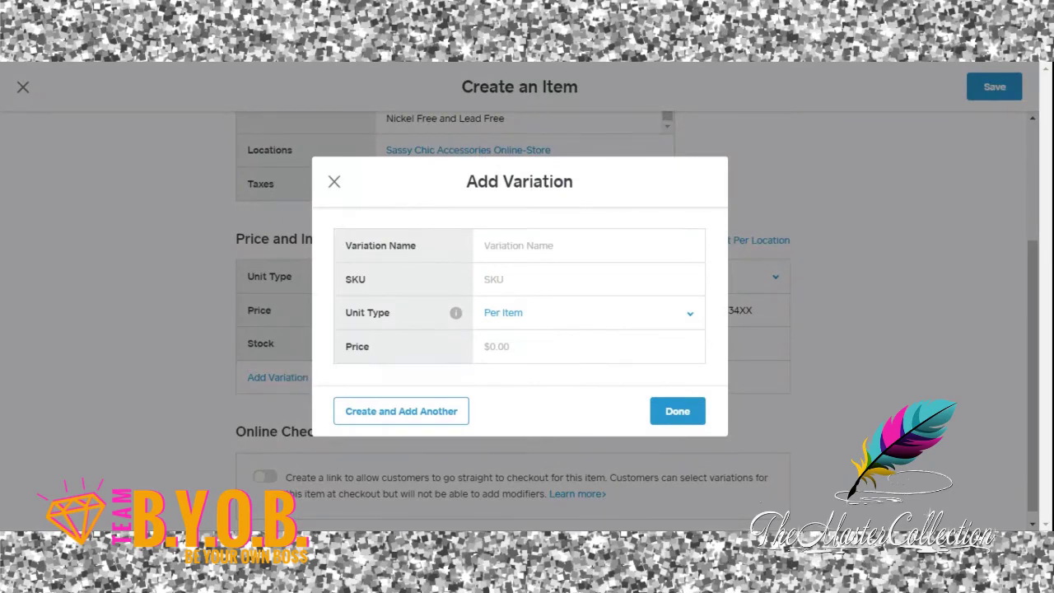
pyautogui.click(678, 415)
pyautogui.click(737, 283)
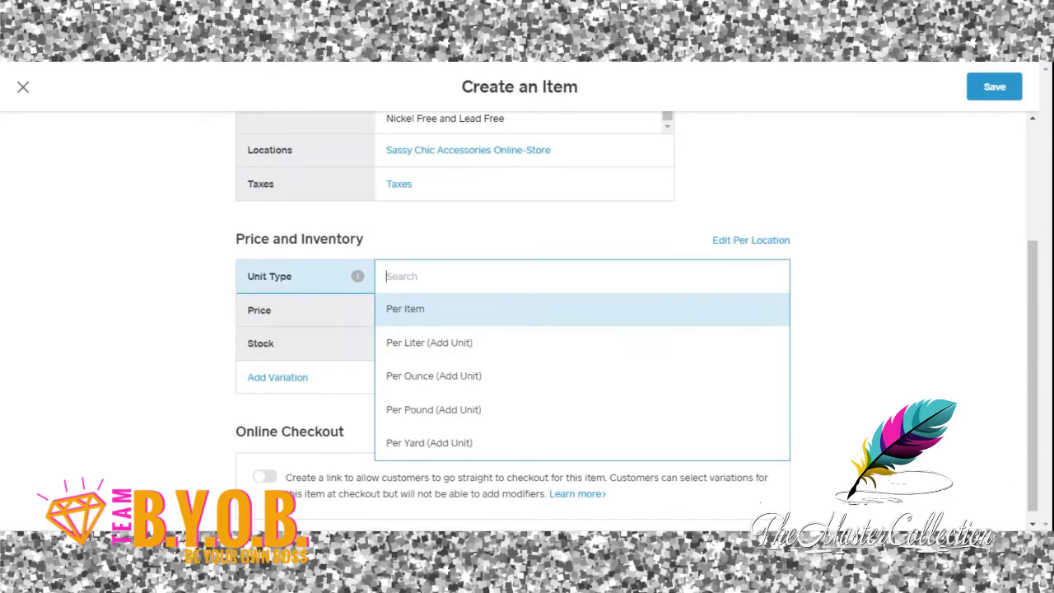
pyautogui.click(817, 286)
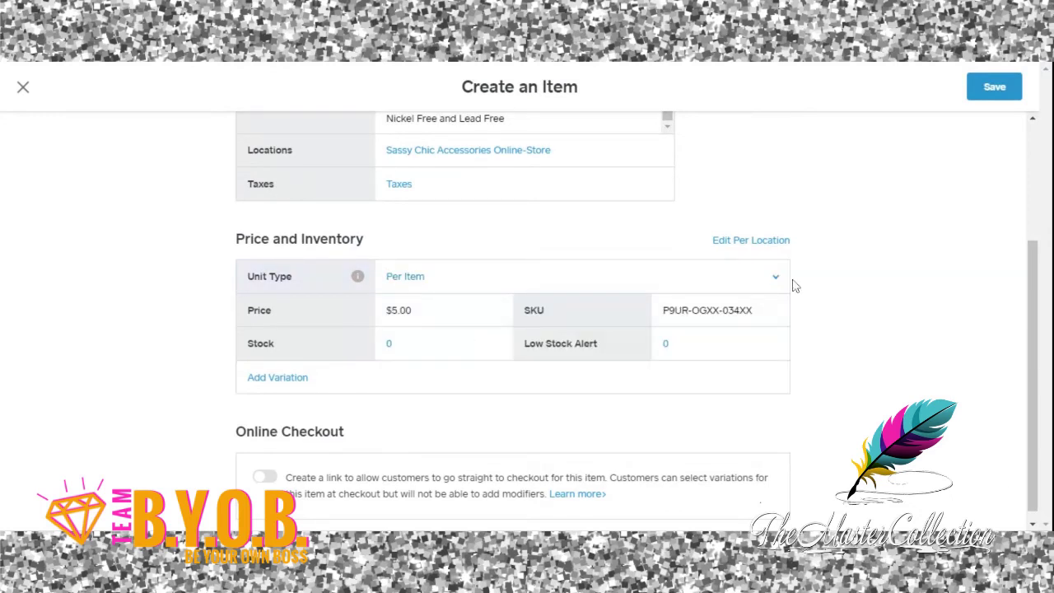
# Record an Inventory Re-count with a current stock of 3, turn off low stock alerts, and confirm the variation.
pyautogui.click(743, 244)
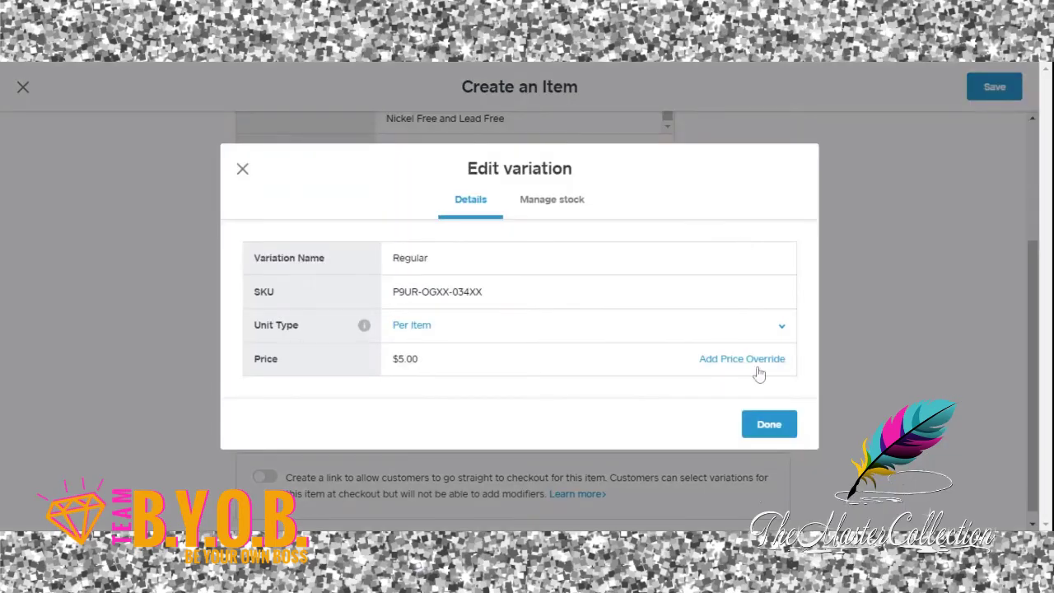
pyautogui.click(534, 203)
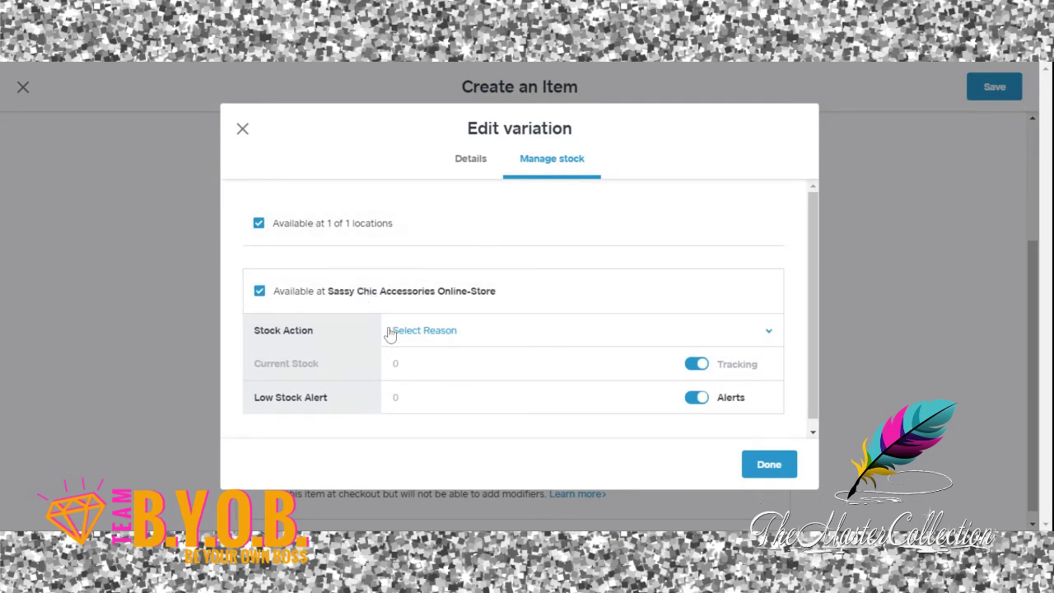
pyautogui.click(418, 343)
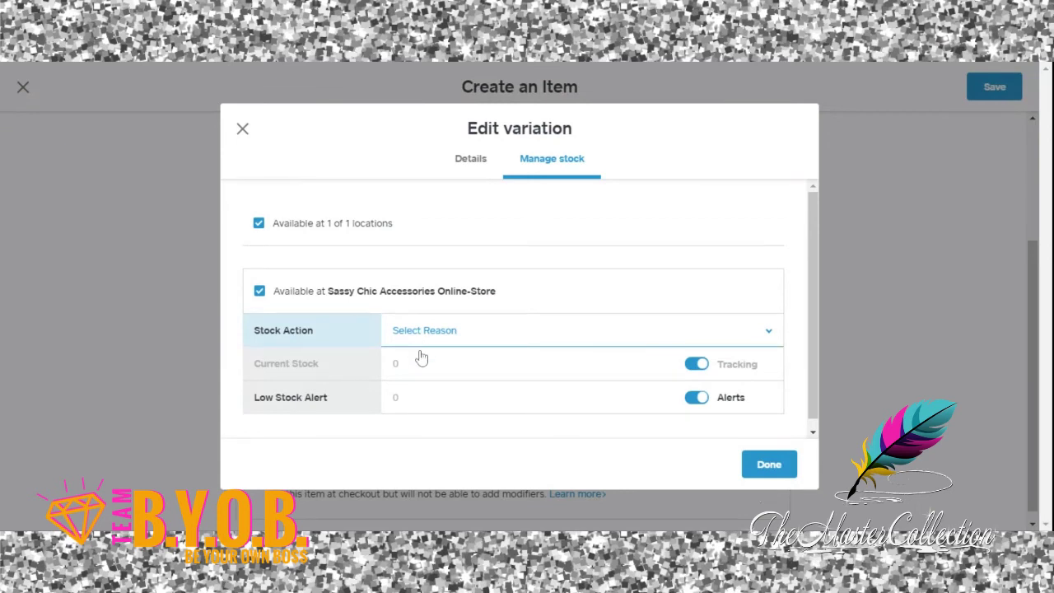
pyautogui.press('Down')
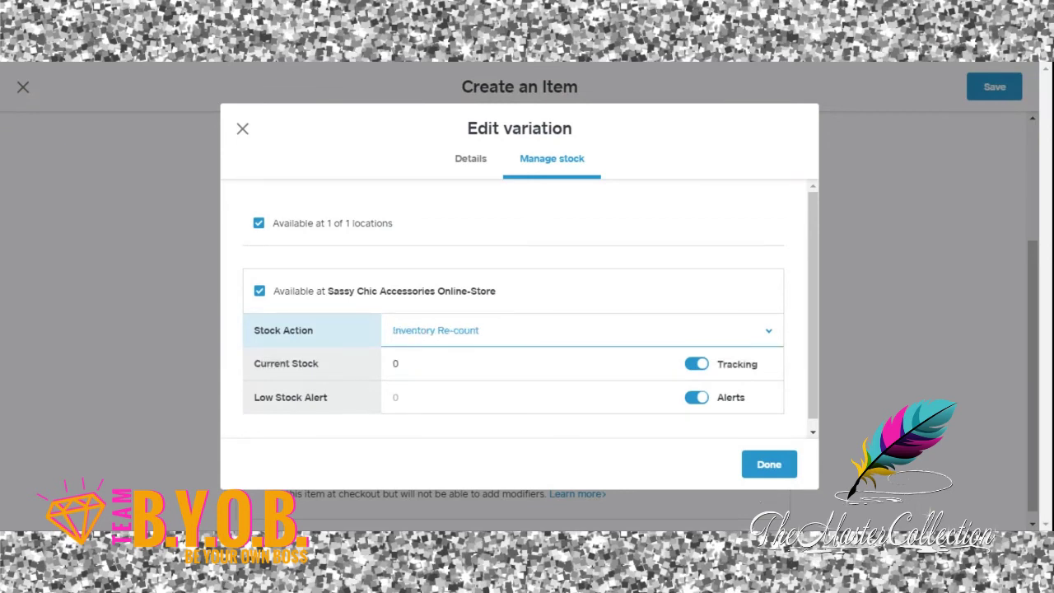
pyautogui.click(397, 363)
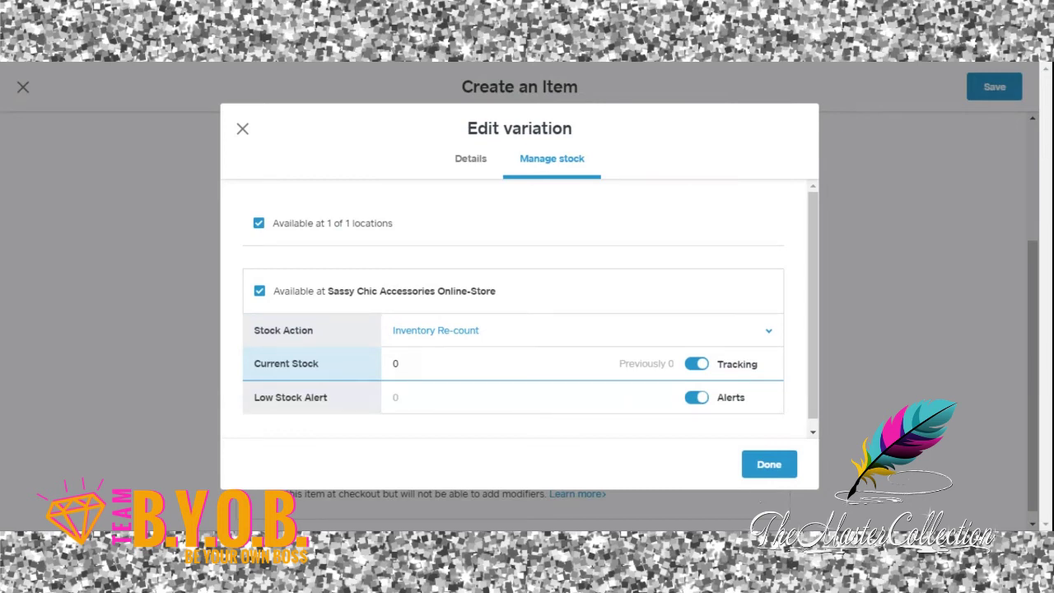
pyautogui.write('3')
pyautogui.press('BackSpace')
pyautogui.press('BackSpace')
pyautogui.write('3')
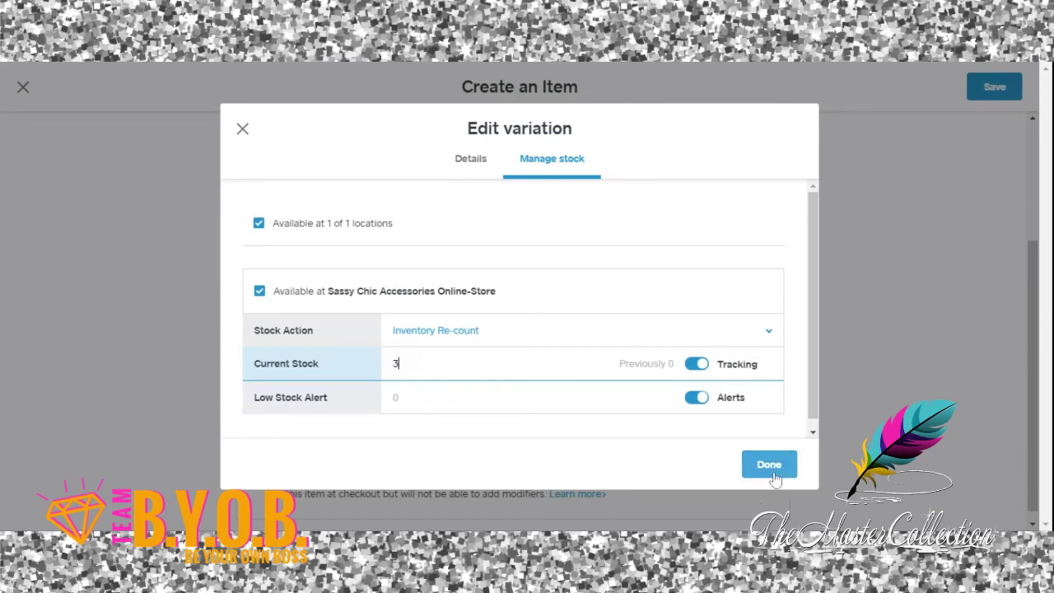
pyautogui.click(702, 400)
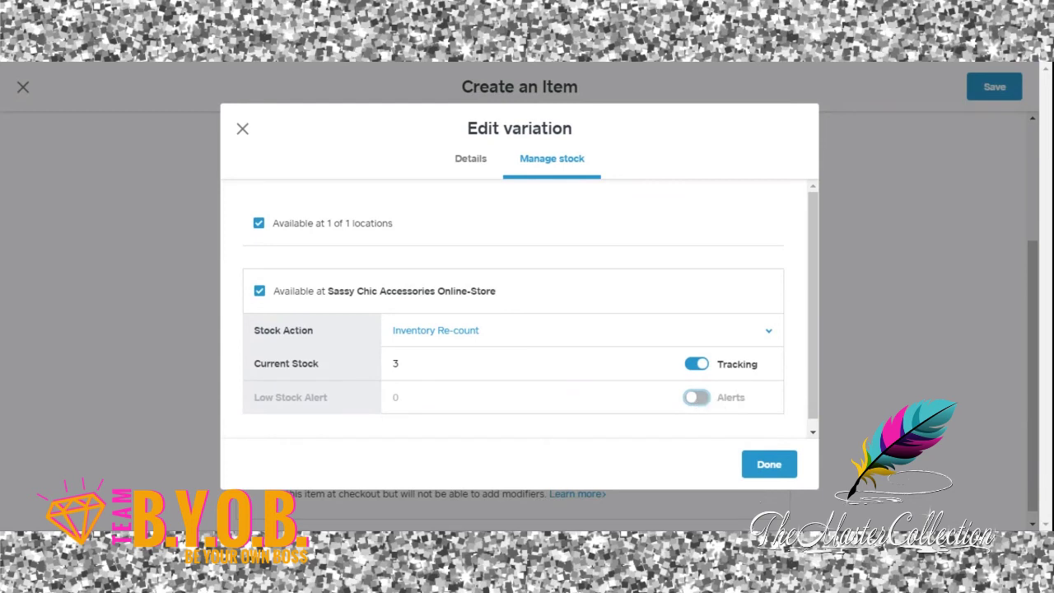
pyautogui.click(769, 466)
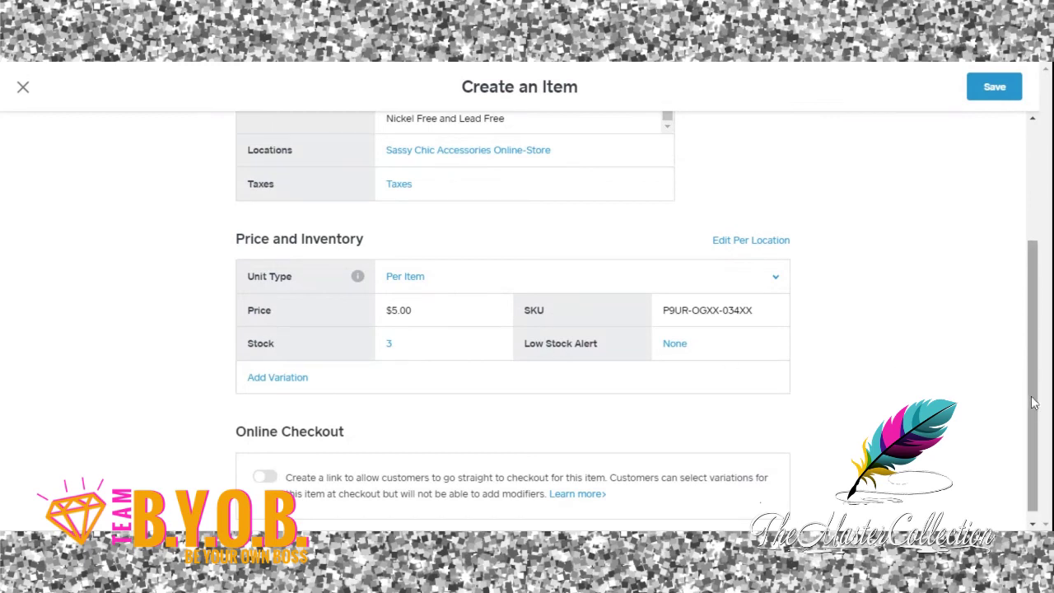
# Review the completed item form and save the new bracelet item.
pyautogui.moveTo(1033, 403); pyautogui.dragTo(1039, 443)
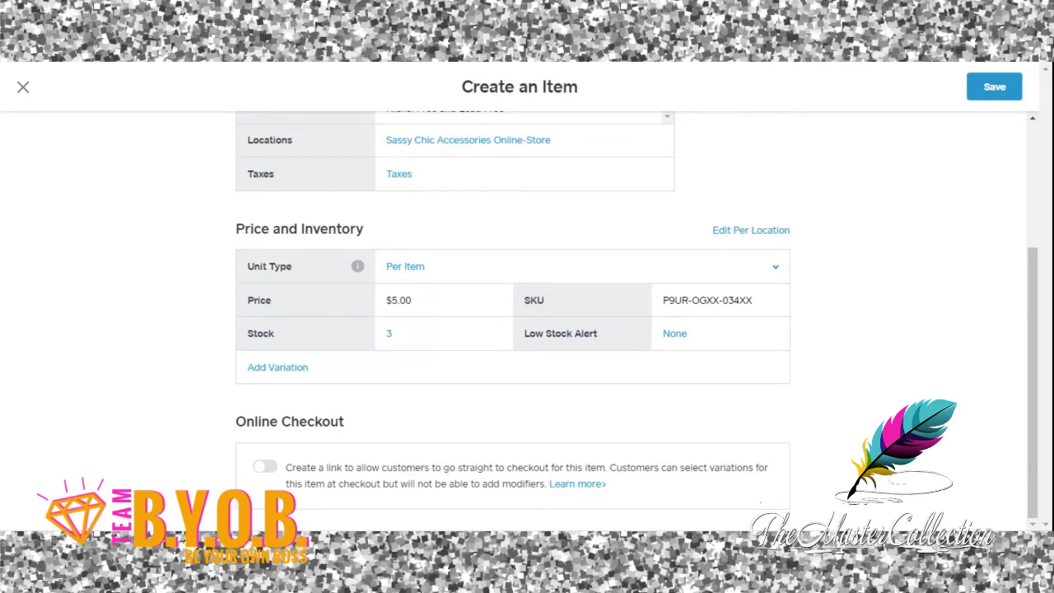
pyautogui.click(1034, 393)
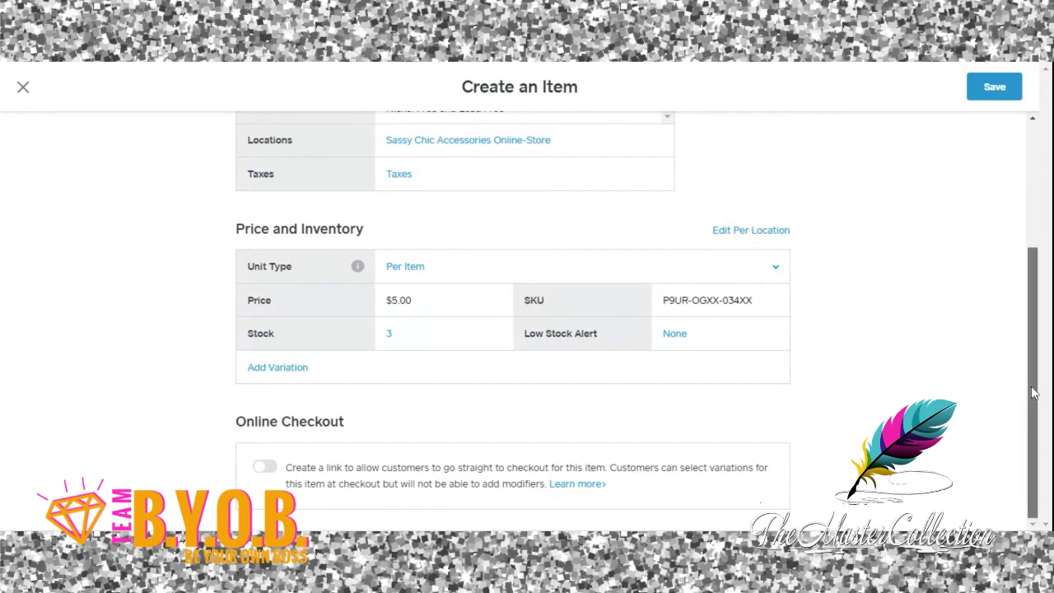
pyautogui.moveTo(1035, 393); pyautogui.dragTo(1029, 228)
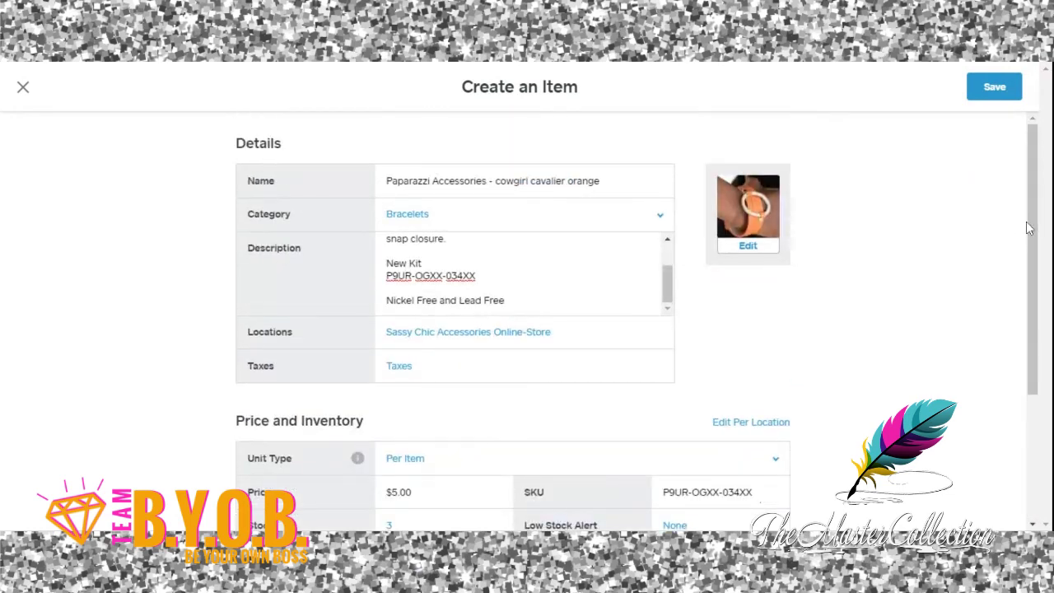
pyautogui.click(992, 89)
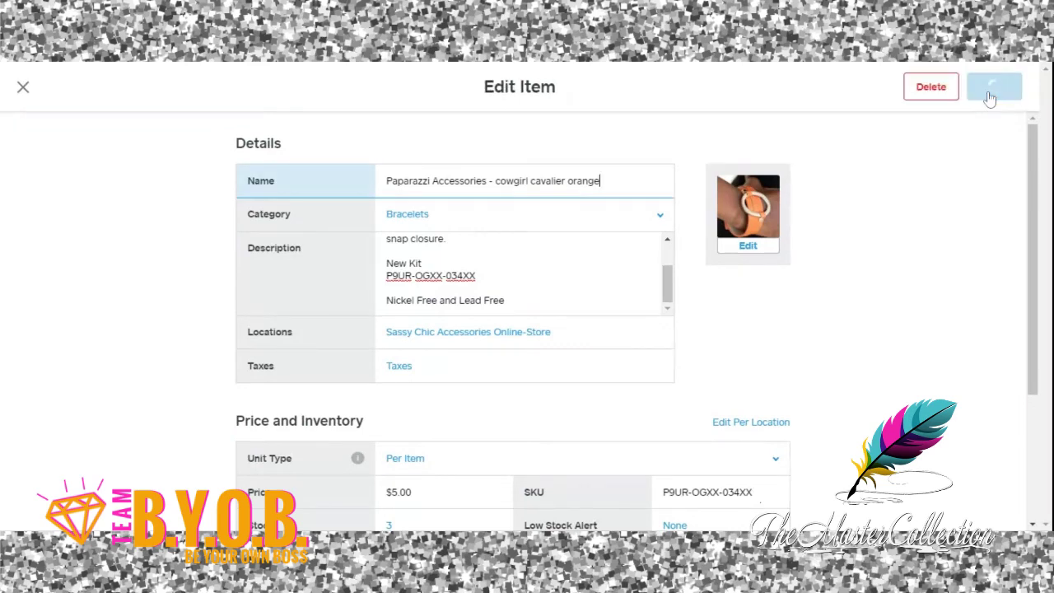